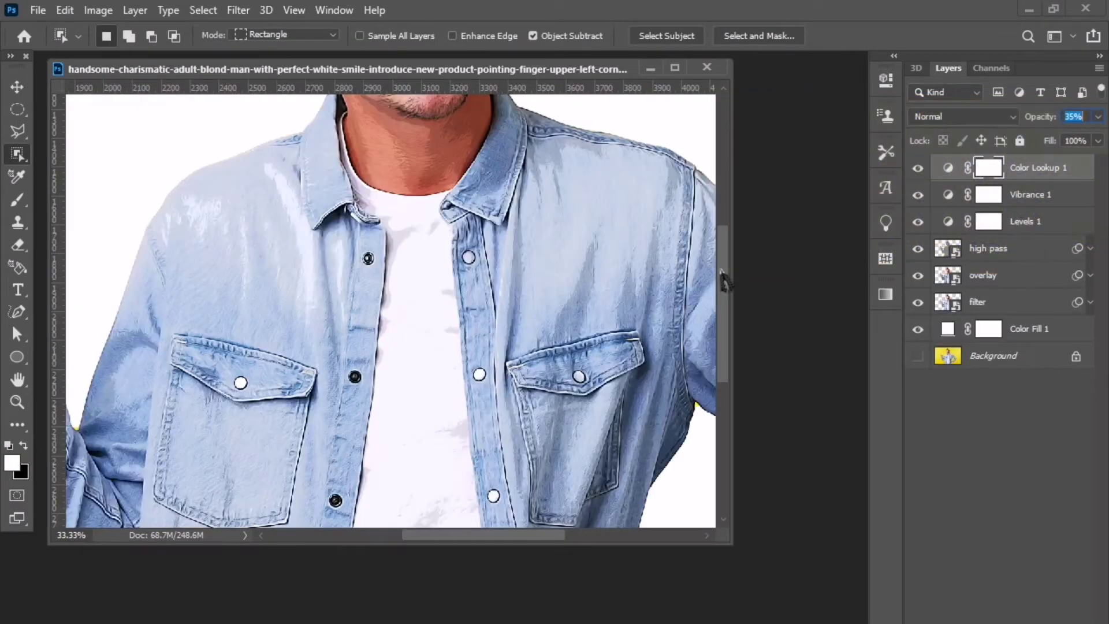
Scroll back to the original yellow-background portrait, which has only its locked Background layer
scroll(390, 311, "up", 5)
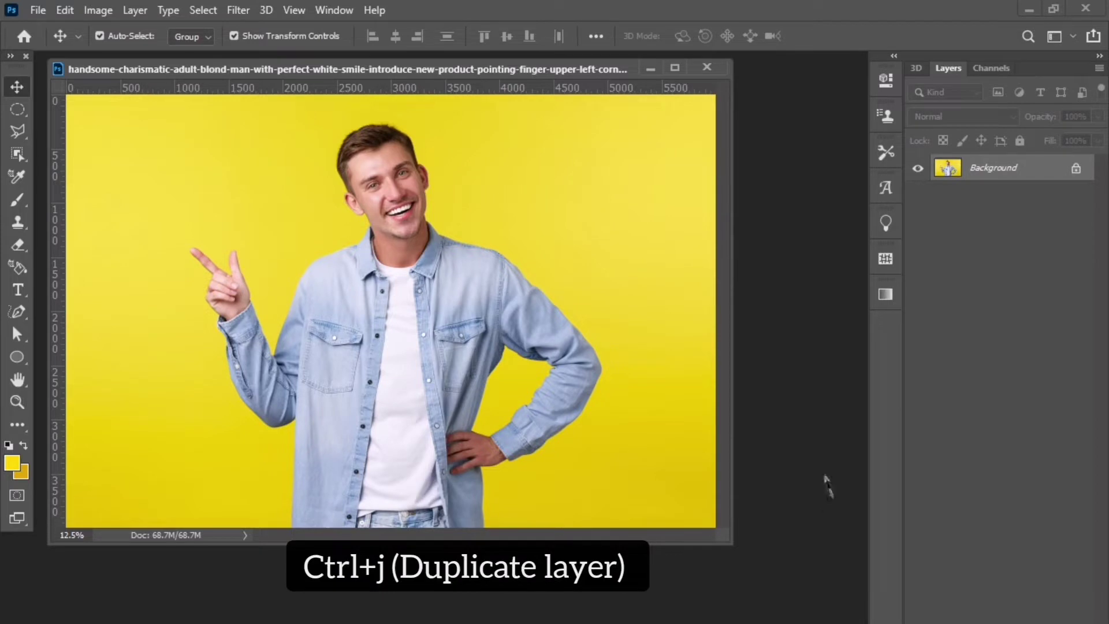
Duplicate the photo to Layer 1 and mask it to the man using Object Selection
key("ctrl")
key("ctrl+j")
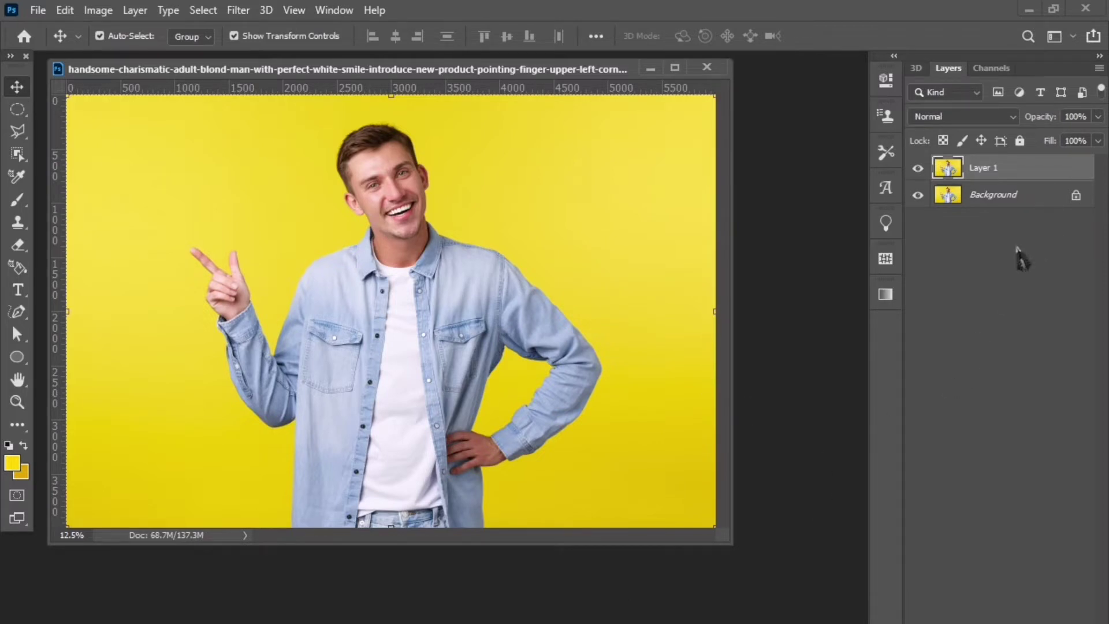
left_click(18, 154)
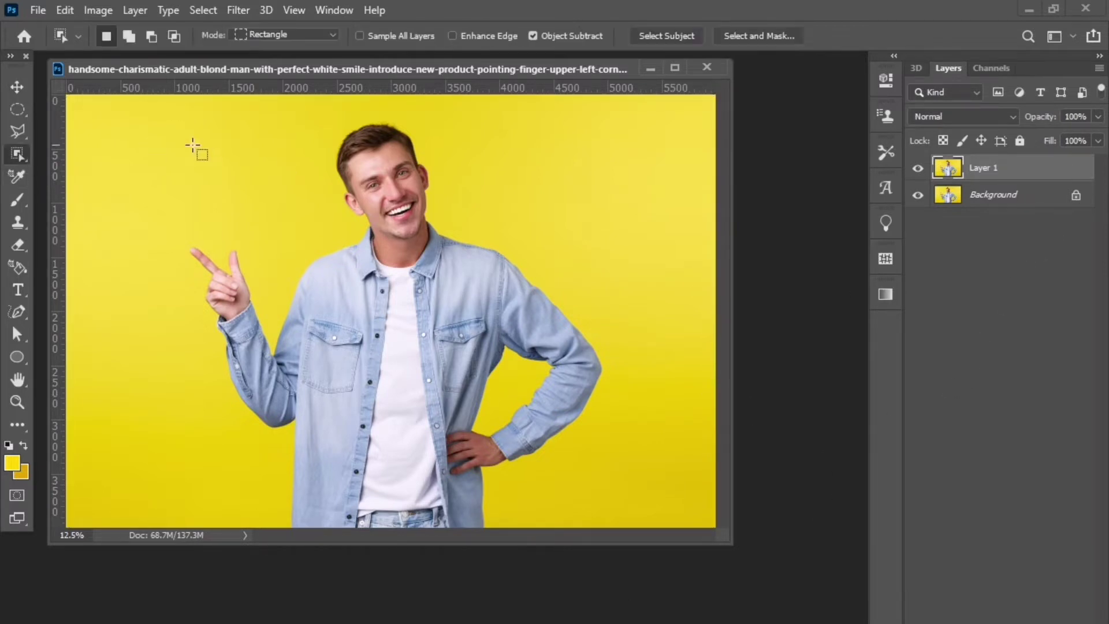
mouse_move(134, 109)
left_mouse_down()
mouse_move(601, 486)
mouse_move(611, 532)
left_mouse_up()
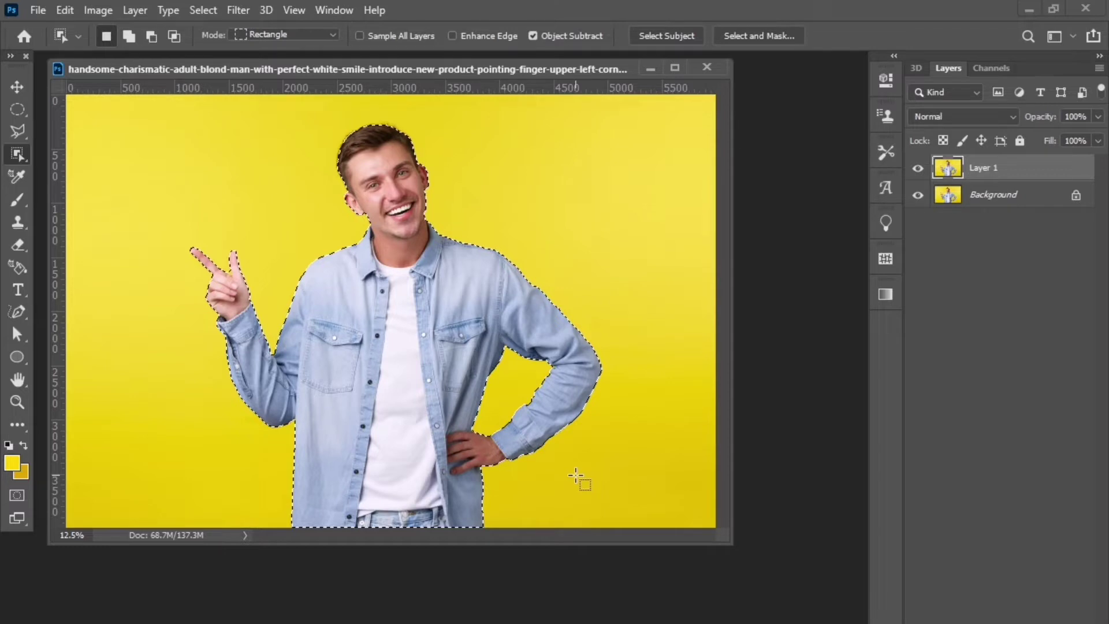
key("ctrl+0")
left_click(986, 168)
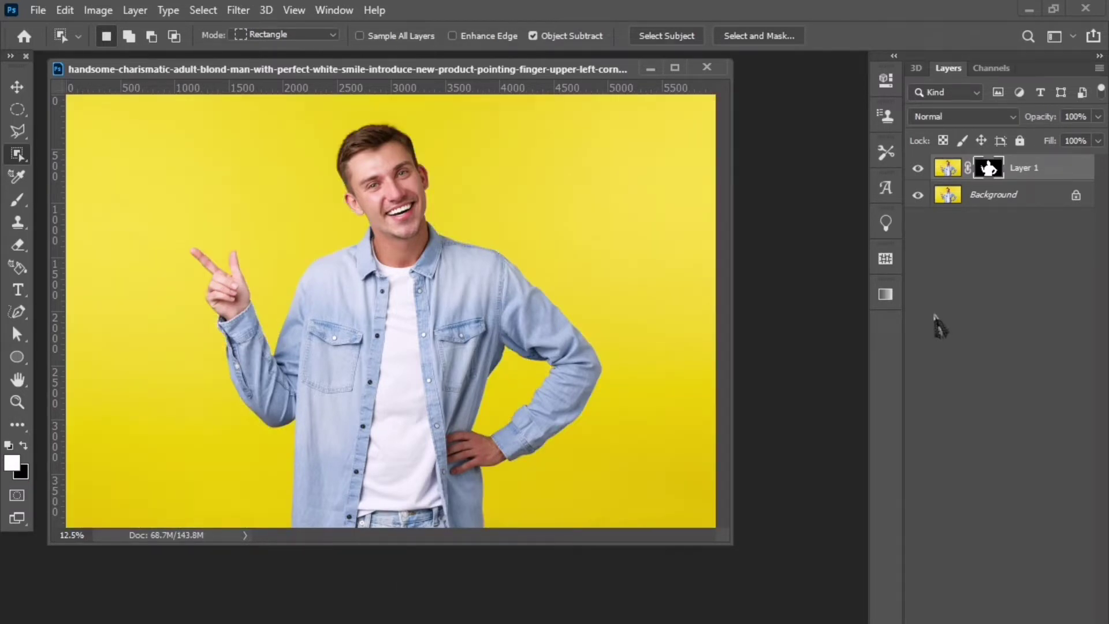
Open Select and Mask on Layer 1's mask and set the edge radius to 2 px
right_click(989, 167)
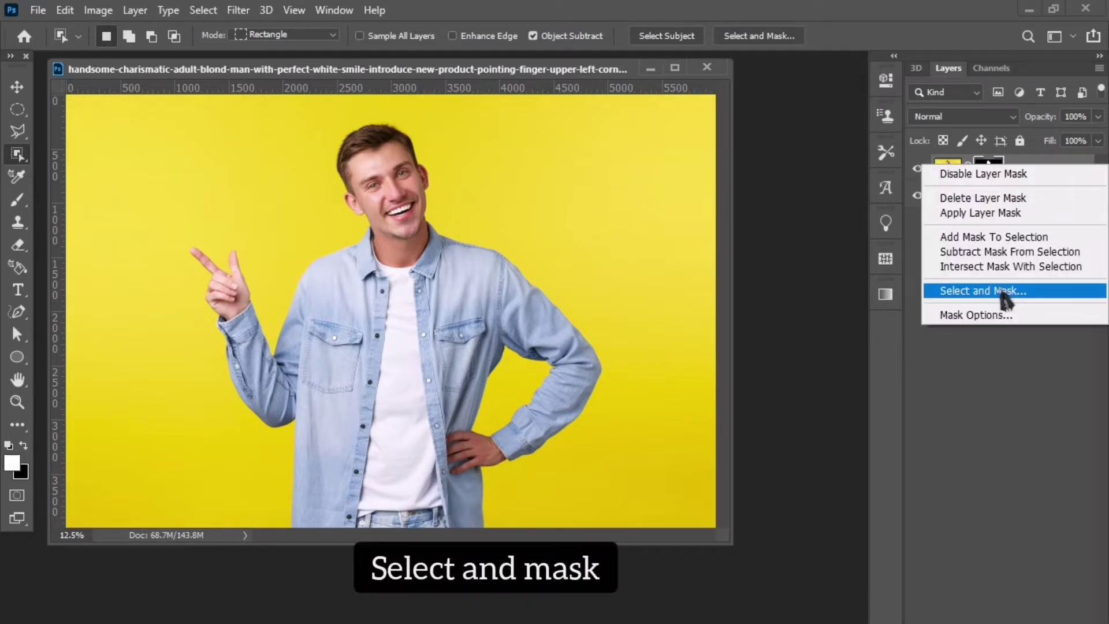
left_click(1006, 296)
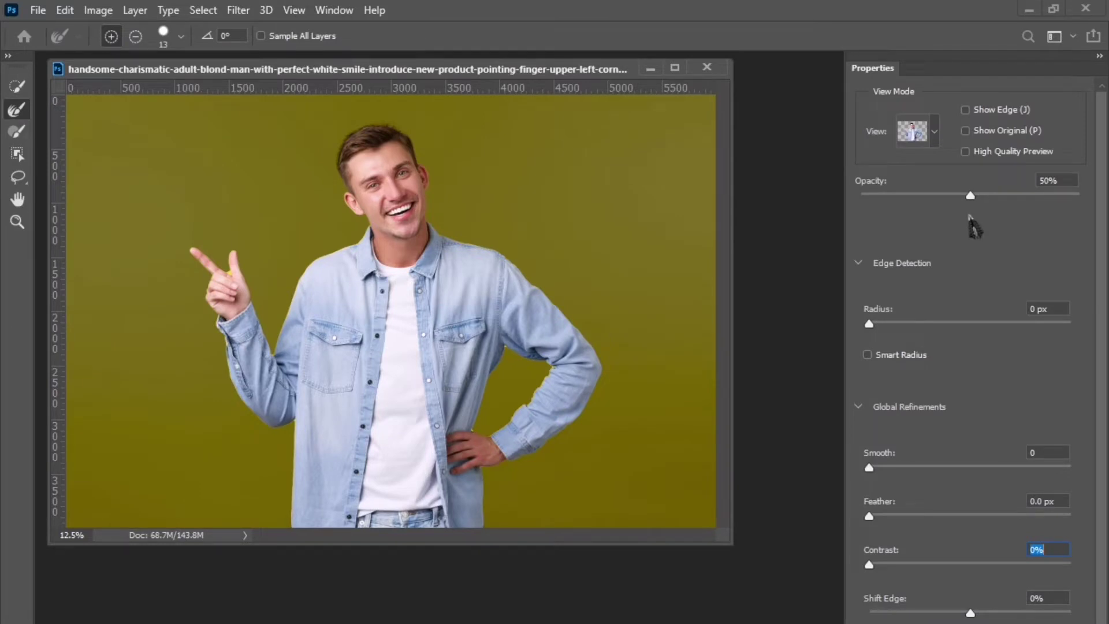
left_click(933, 138)
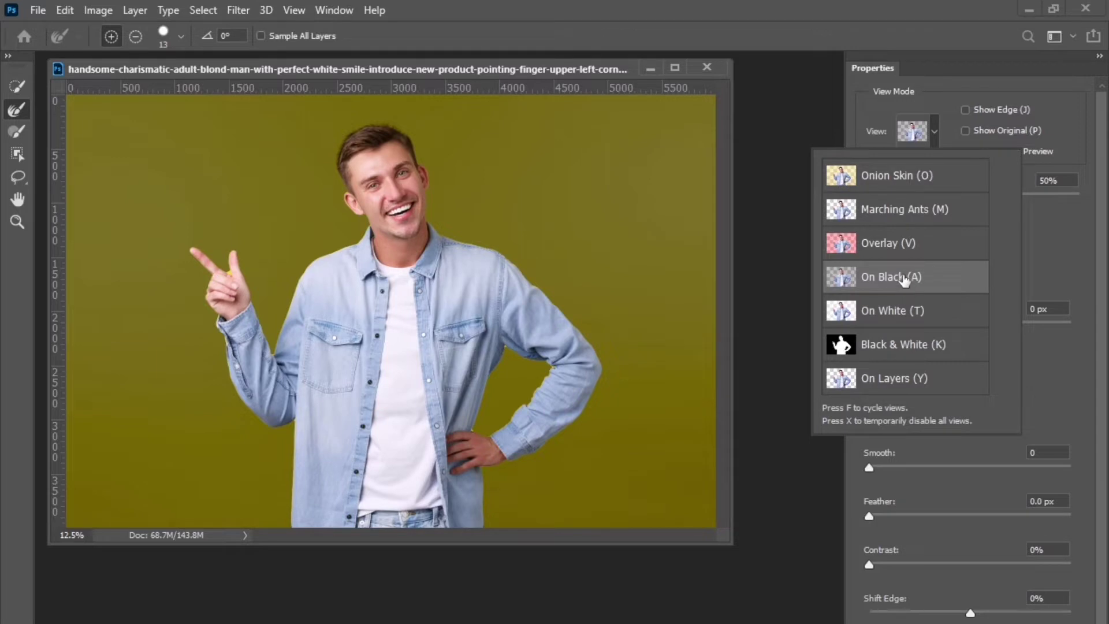
left_click(1051, 262)
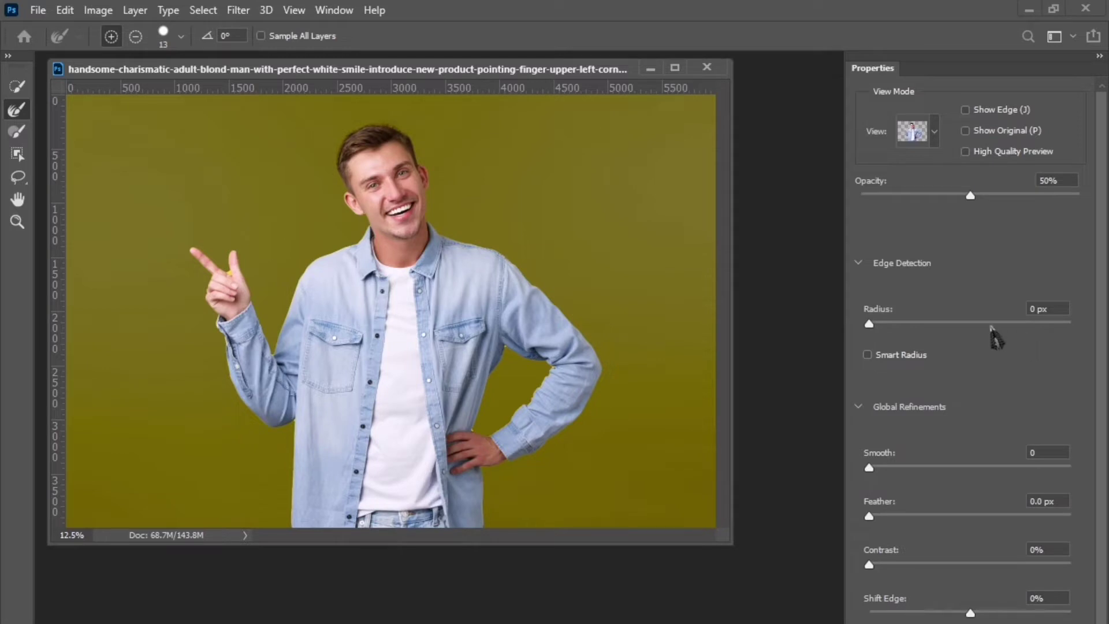
left_click(1036, 309)
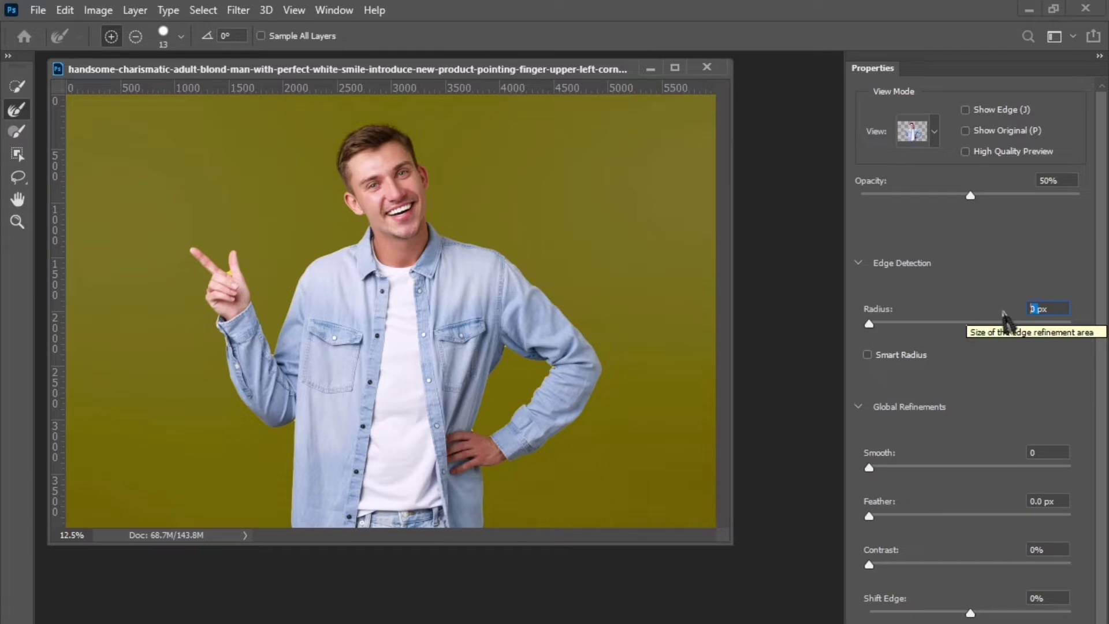
key("Up")
key("Up")
key("Up")
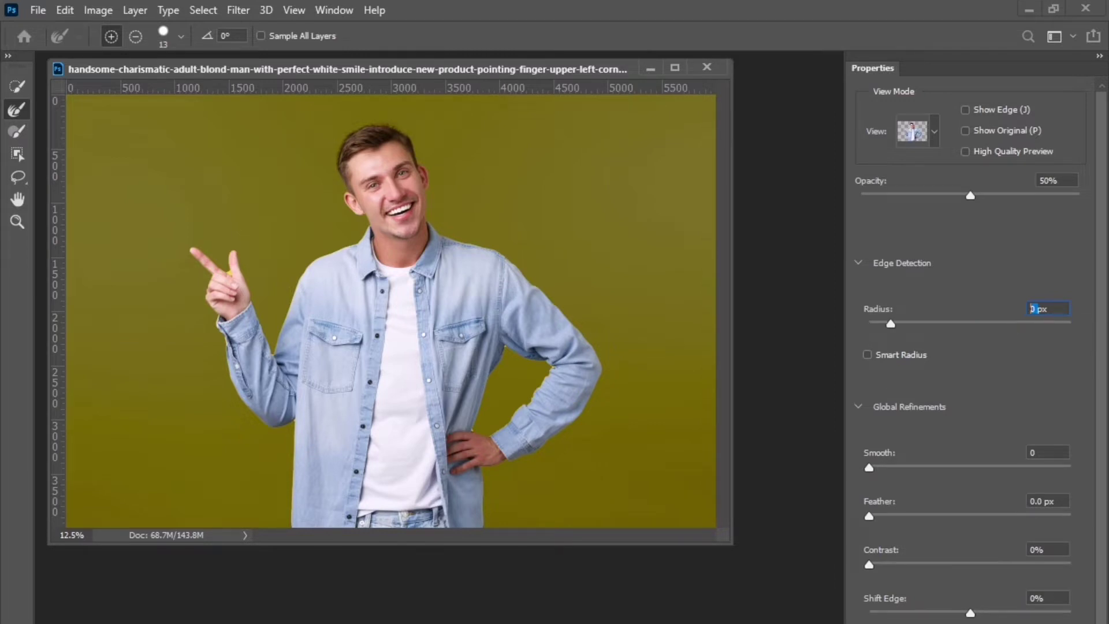
type("2.3")
Set Smooth 36 and Contrast 34%, and output the refinement as a layer mask
left_click(1045, 452)
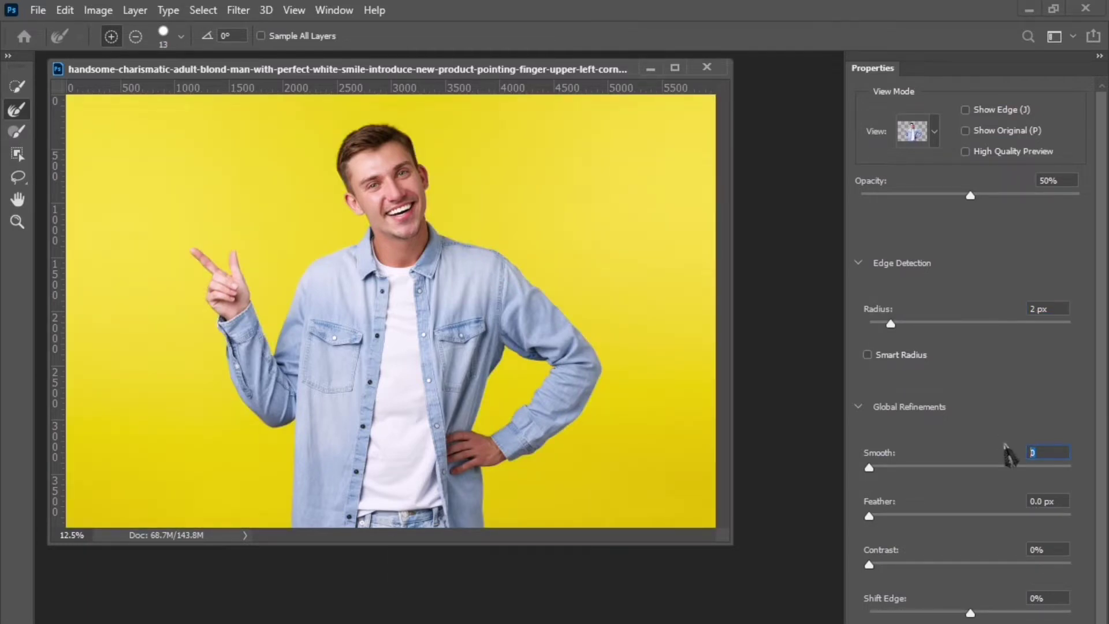
type("36")
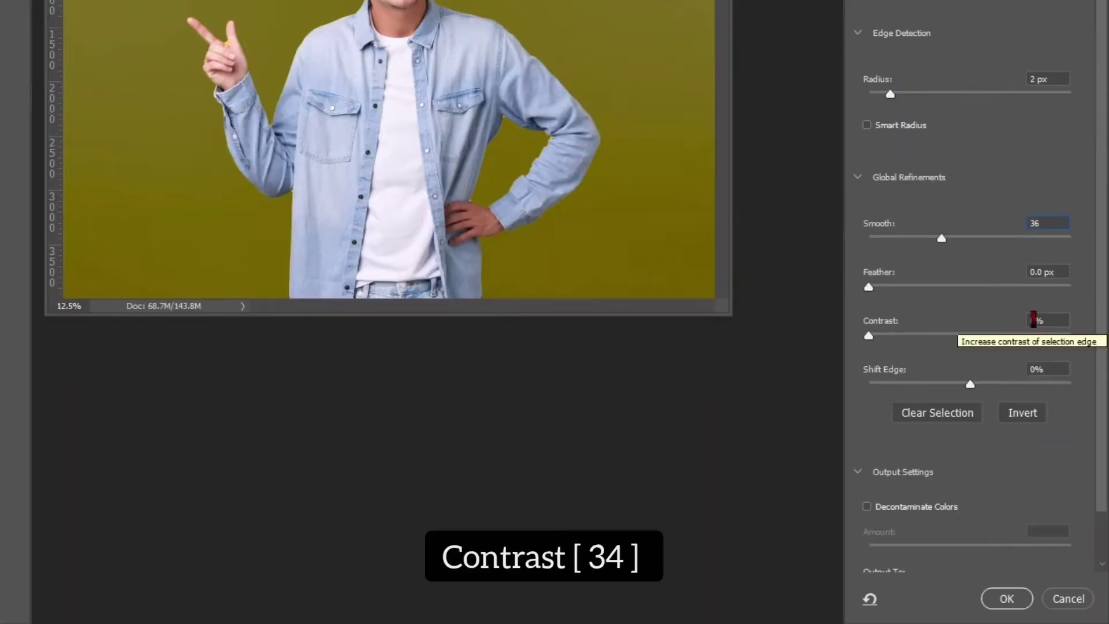
left_click(1033, 319)
type("34")
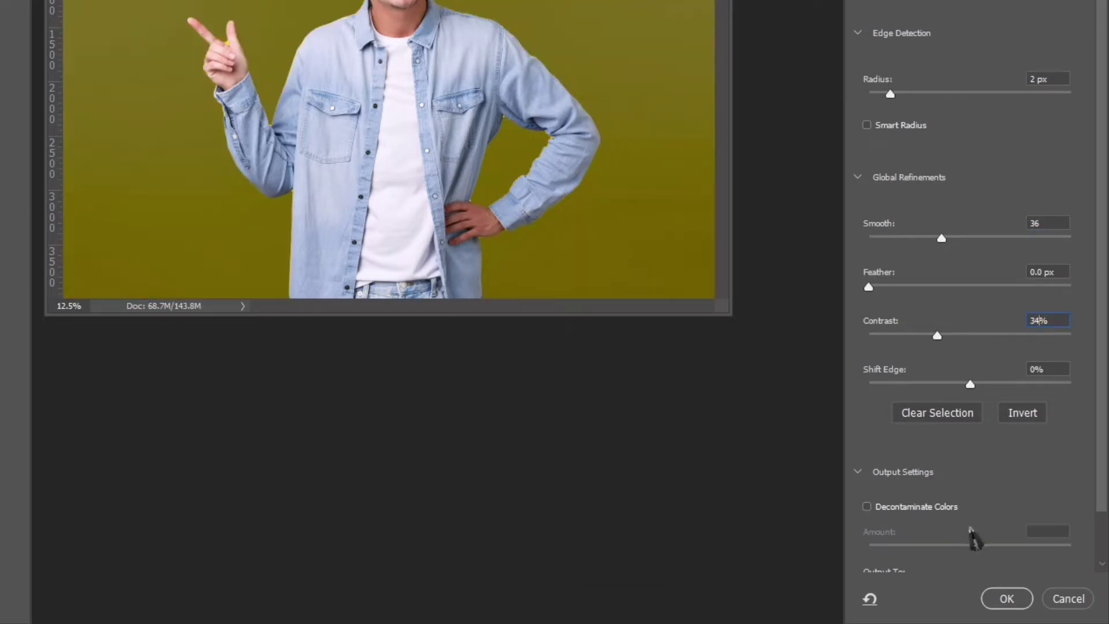
scroll(984, 520, "down", 1)
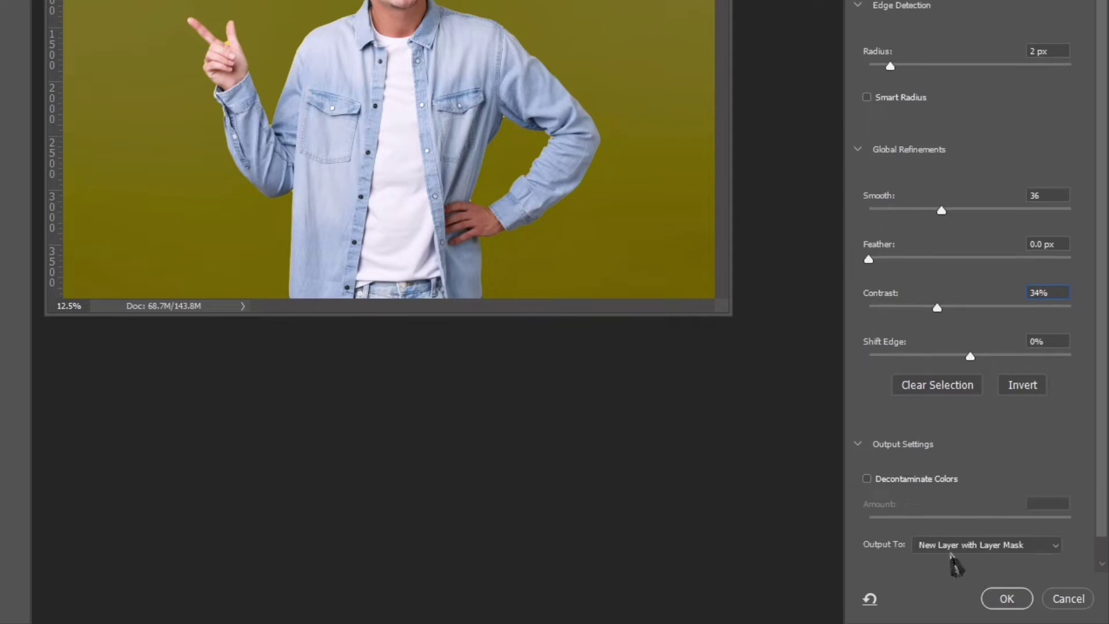
left_click(954, 549)
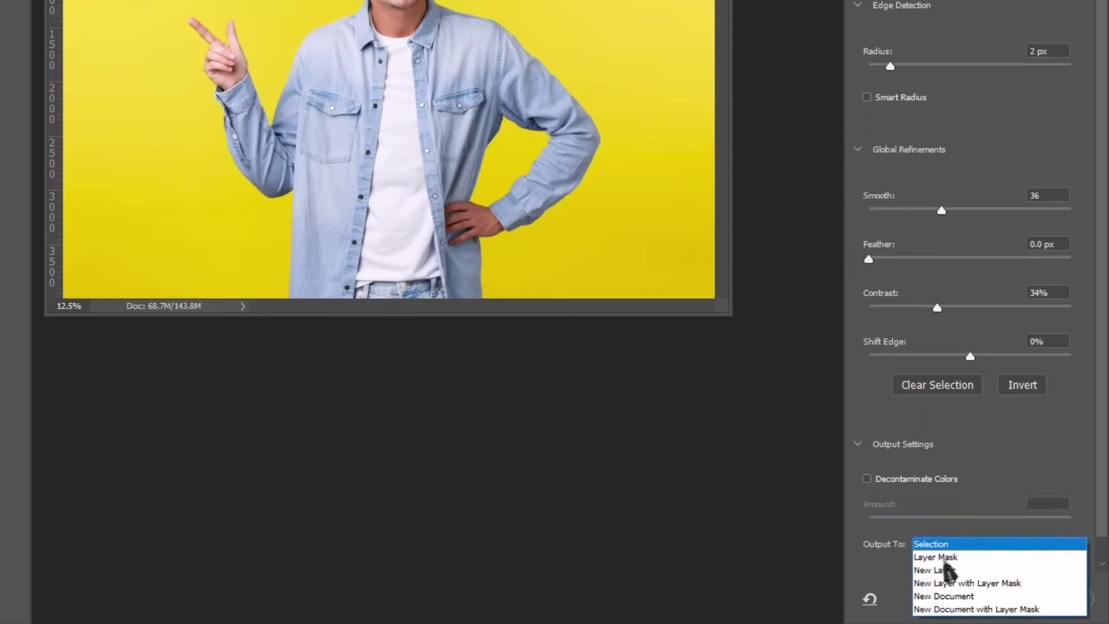
left_click(942, 557)
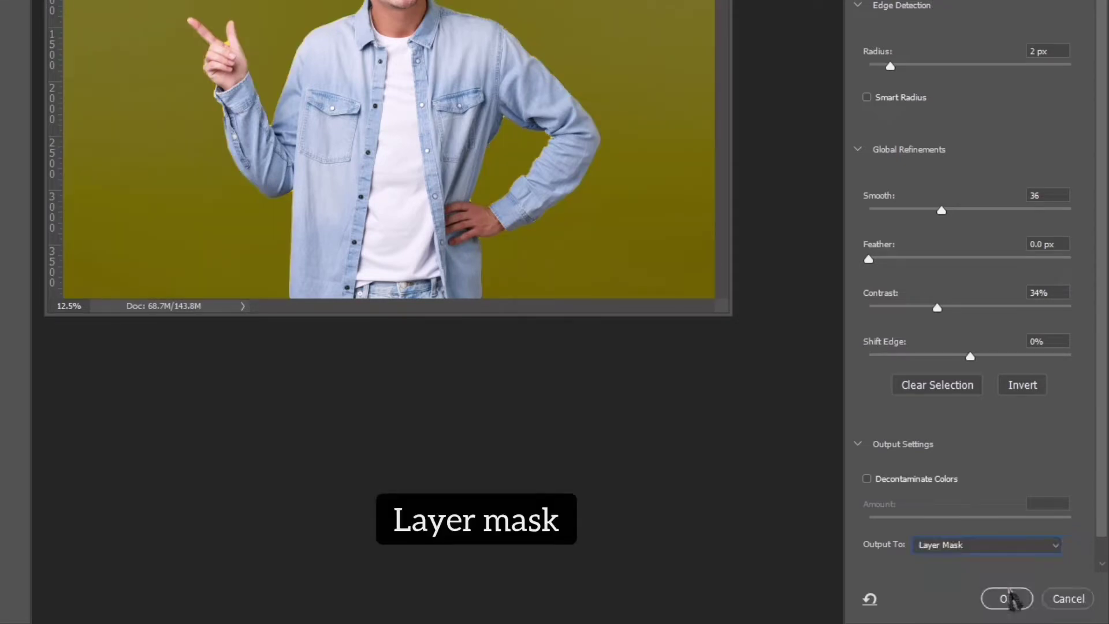
left_click(1008, 599)
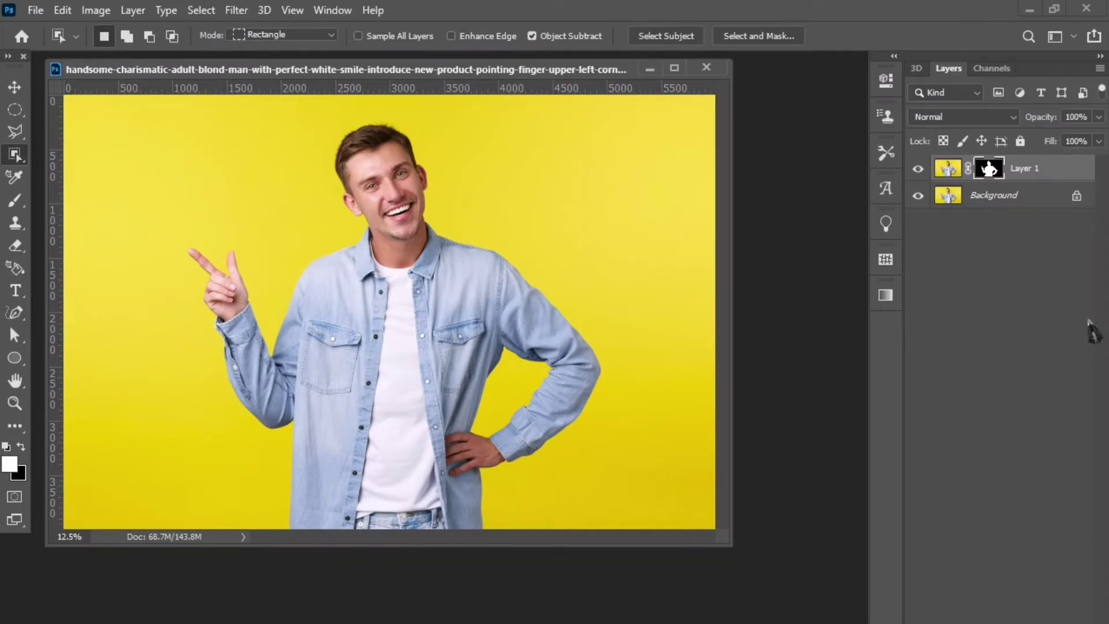
Hide the yellow Background and place the man over a white Solid Color fill layer
left_click(918, 195)
left_click(1017, 195)
left_click(1009, 623)
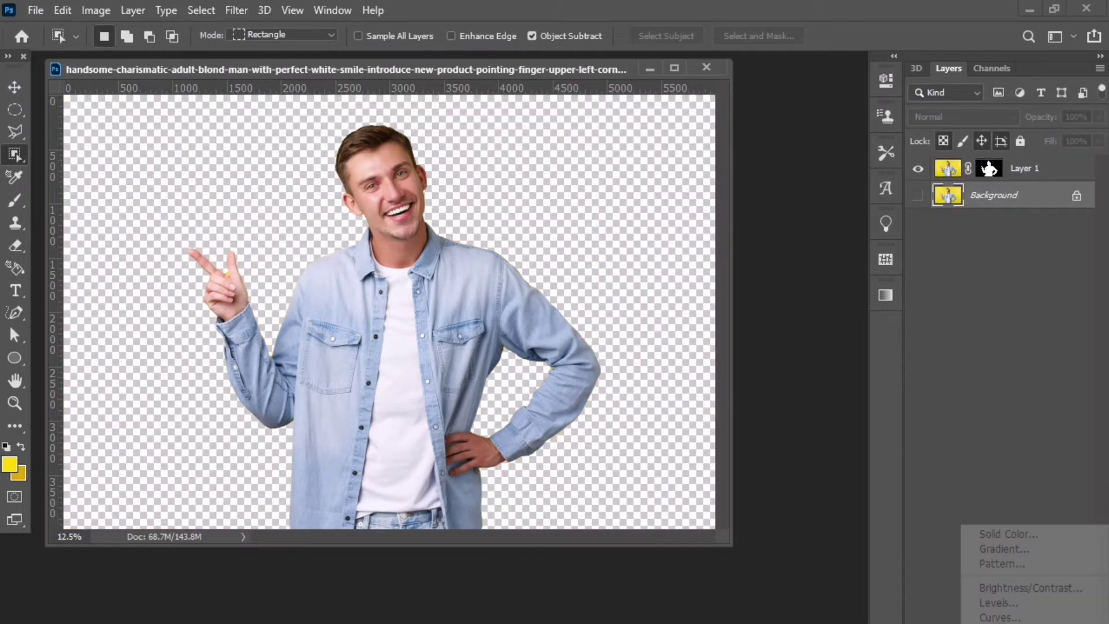
left_click(1009, 304)
left_click(1009, 203)
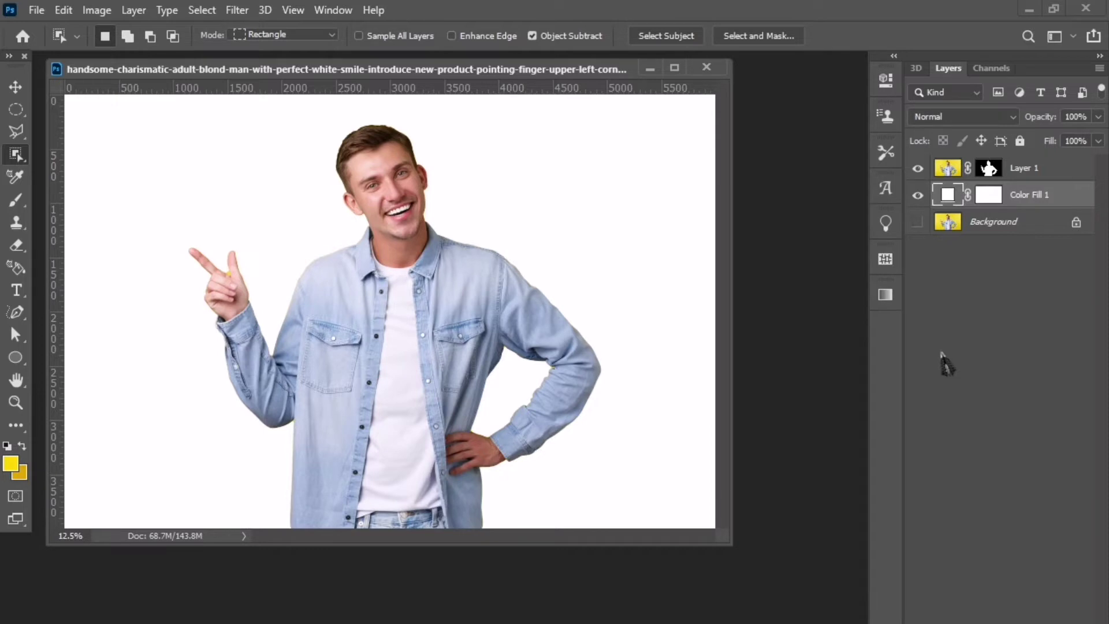
key("ctrl+j")
key("ctrl+j")
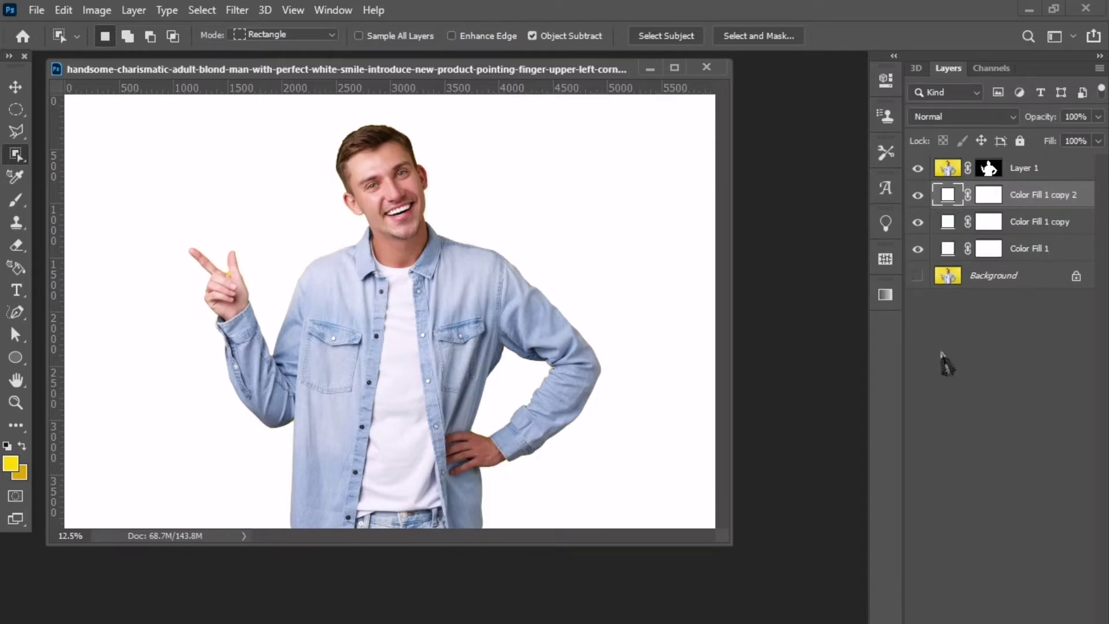
key("ctrl+z")
key("ctrl+z")
left_click(1044, 167)
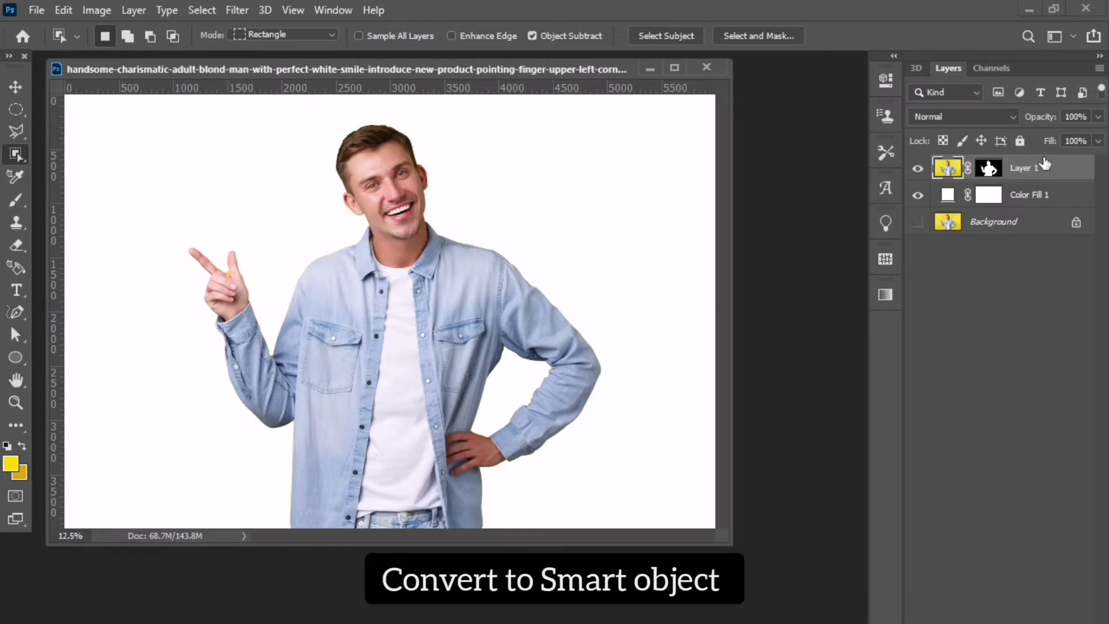
Convert Layer 1 to a smart object and add two hidden copies above it
right_click(1045, 165)
left_click(887, 370)
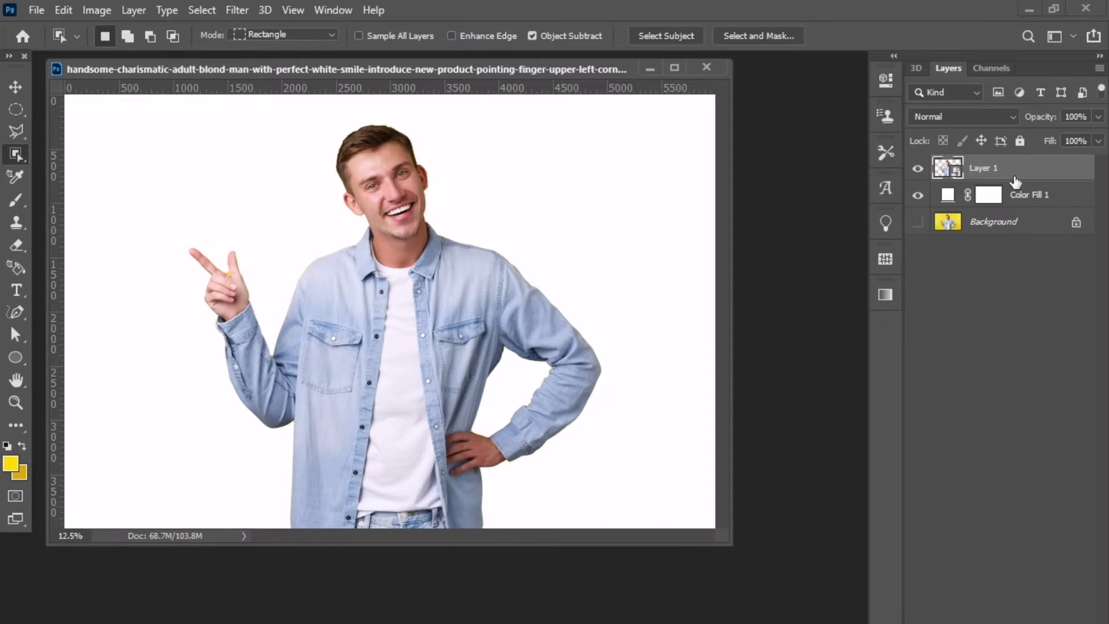
key("ctrl+j")
key("ctrl+j")
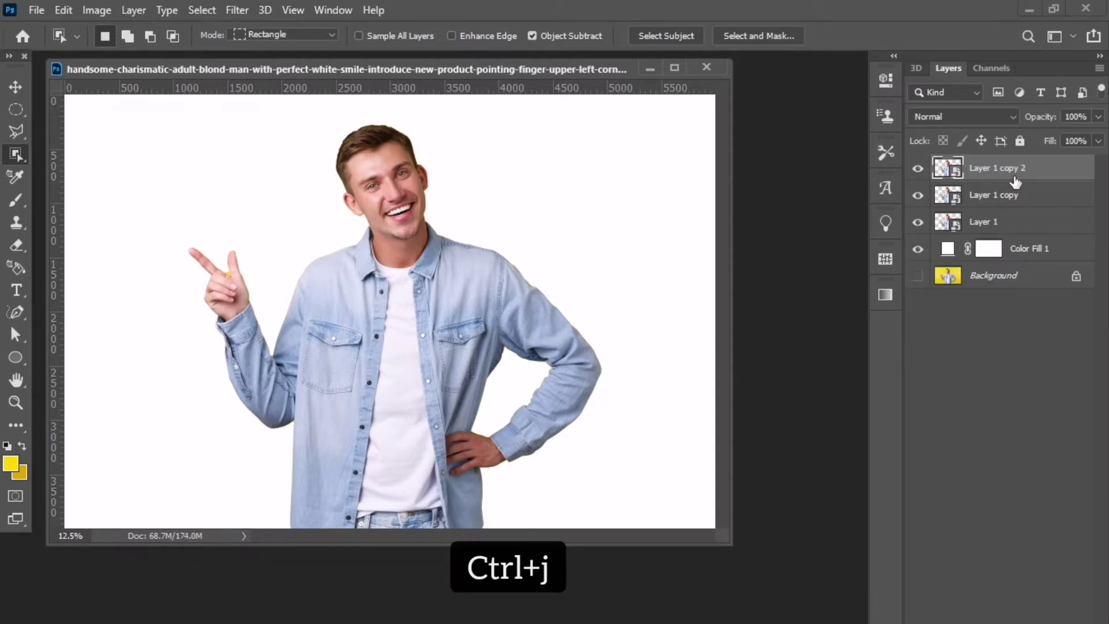
left_click(918, 197)
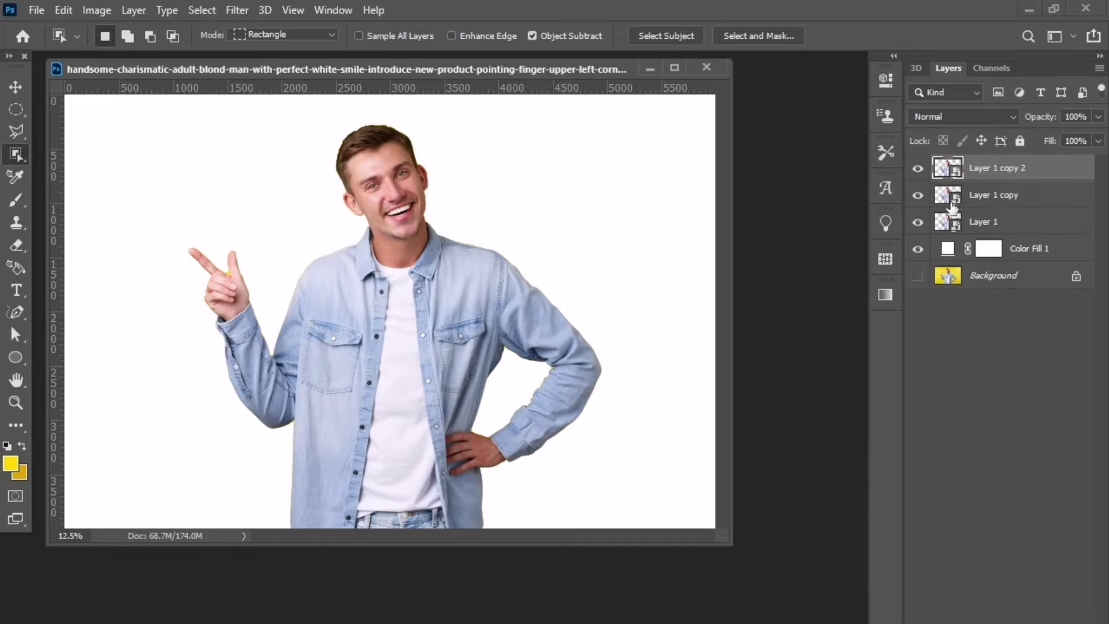
left_click(918, 168)
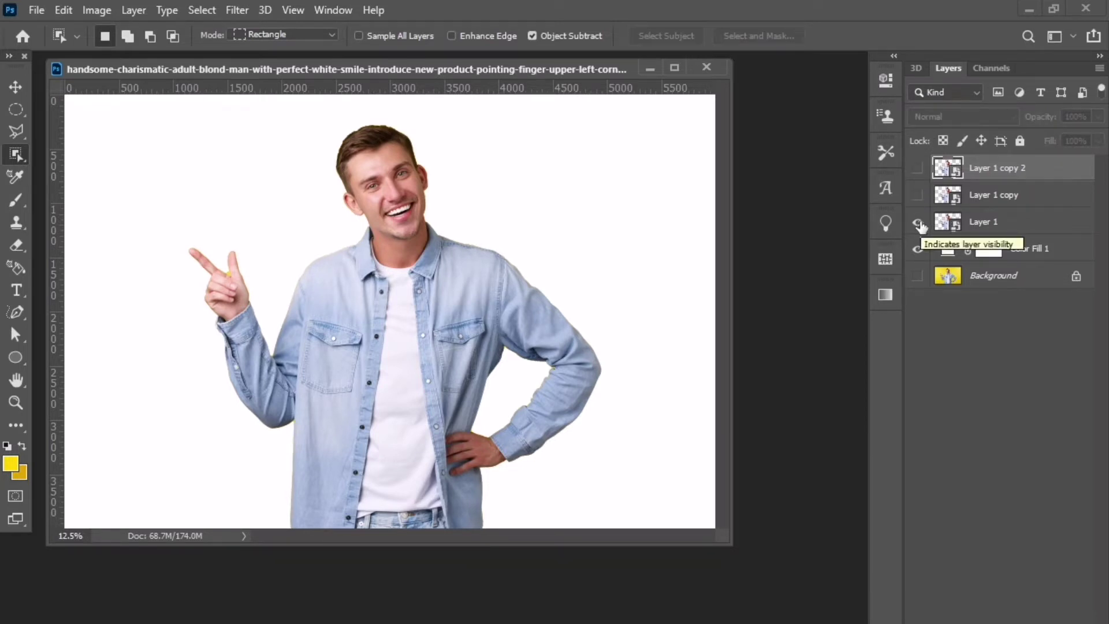
left_click(1007, 221)
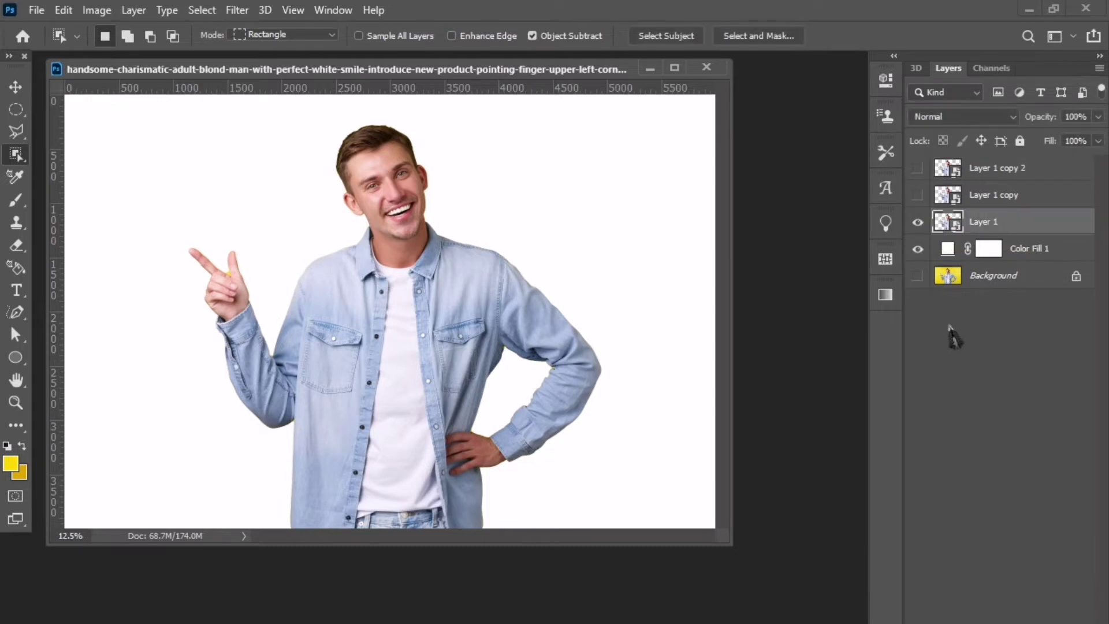
left_click(917, 250)
Apply Filter Gallery Poster Edges to Layer 1 with edge intensity 0 and posterization 2
left_click(237, 10)
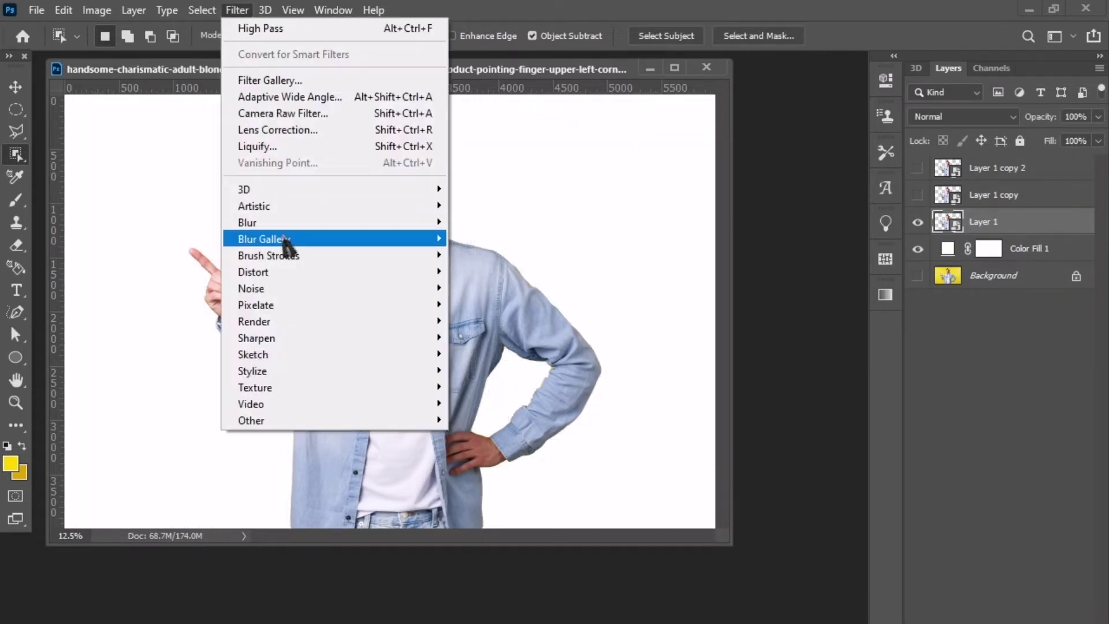
left_click(269, 80)
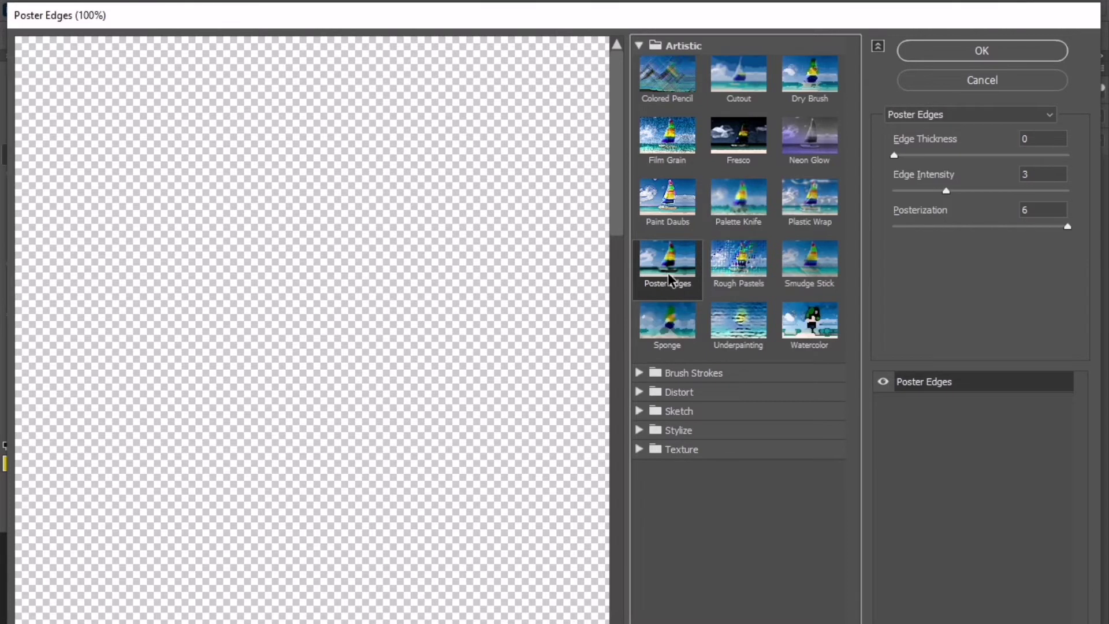
left_click(1023, 174)
type("0")
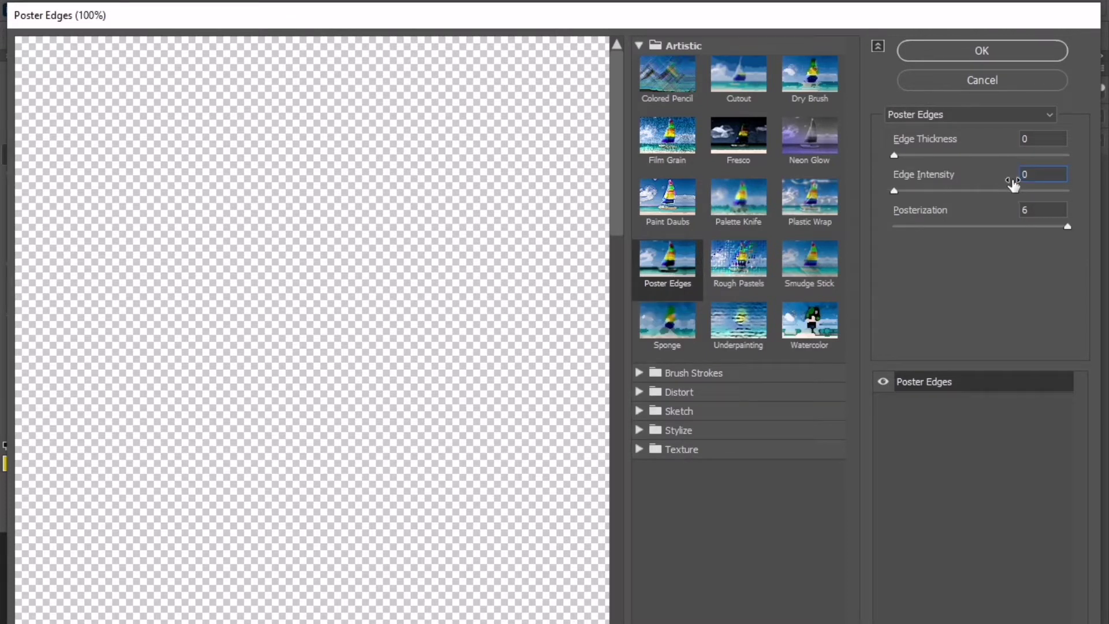
key("Tab")
type("2")
left_click(1000, 54)
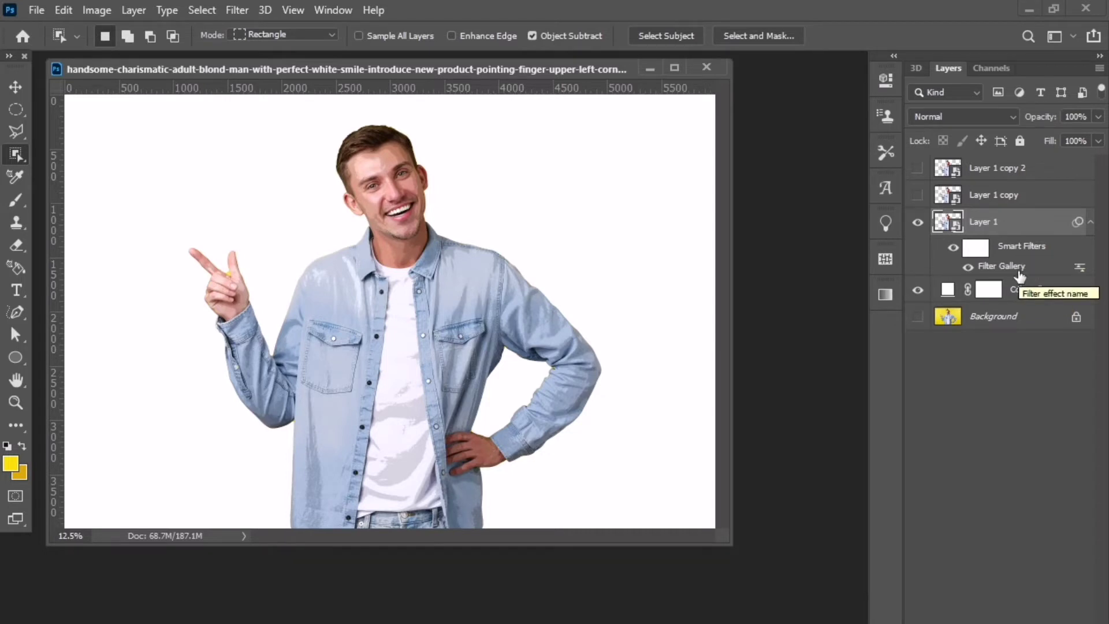
Add an Unsharp Mask smart filter with threshold 10 to Layer 1
left_click(237, 10)
mouse_move(256, 338)
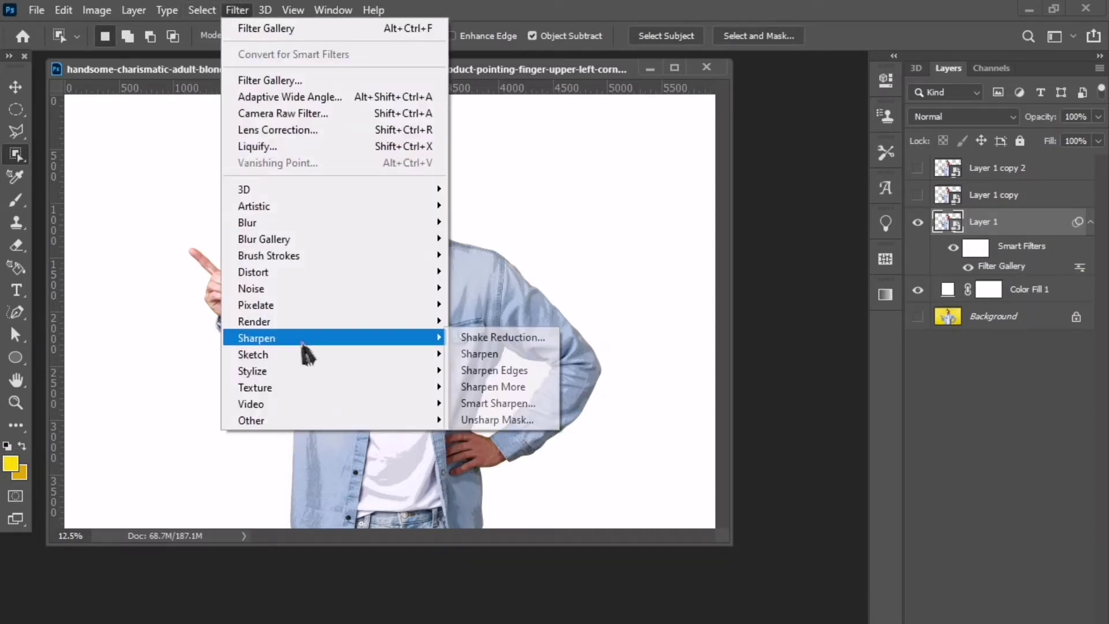
left_click(501, 419)
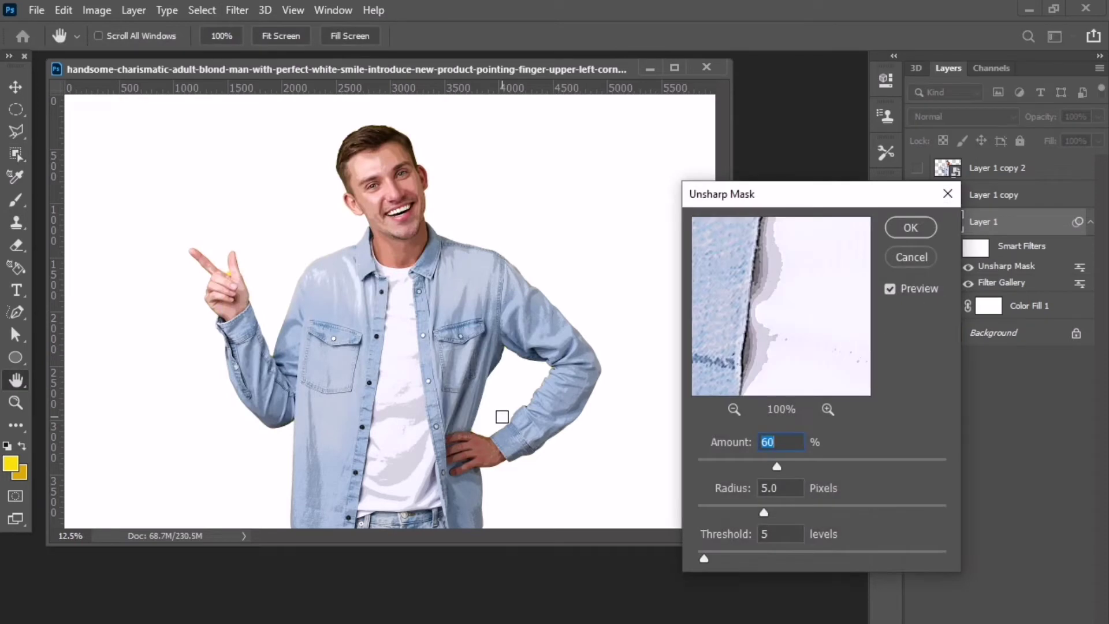
key("Tab")
key("Tab")
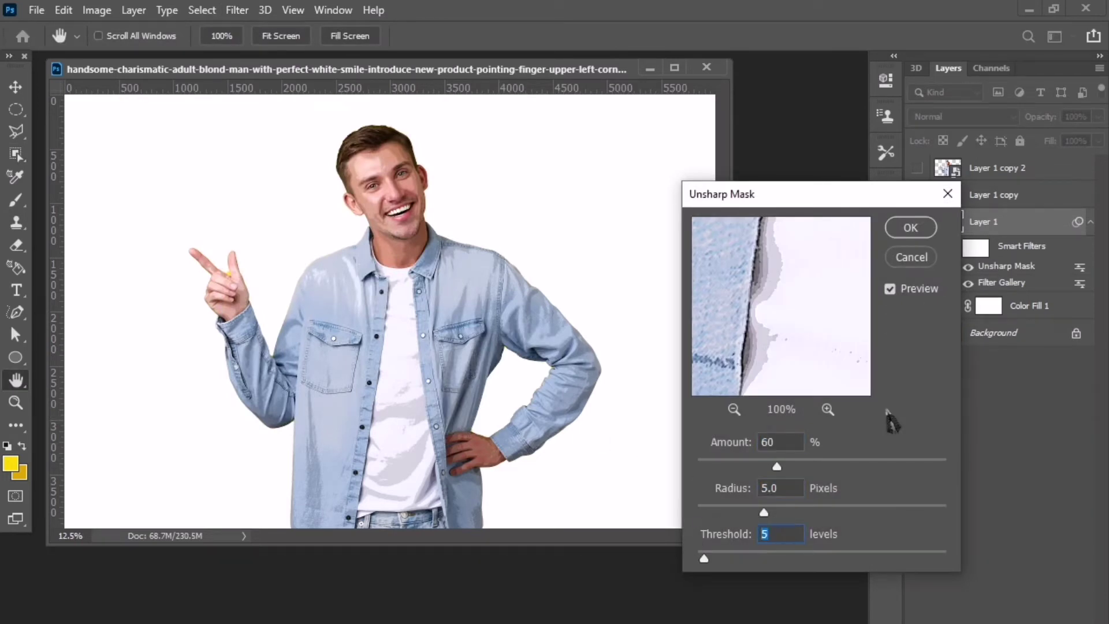
type("10")
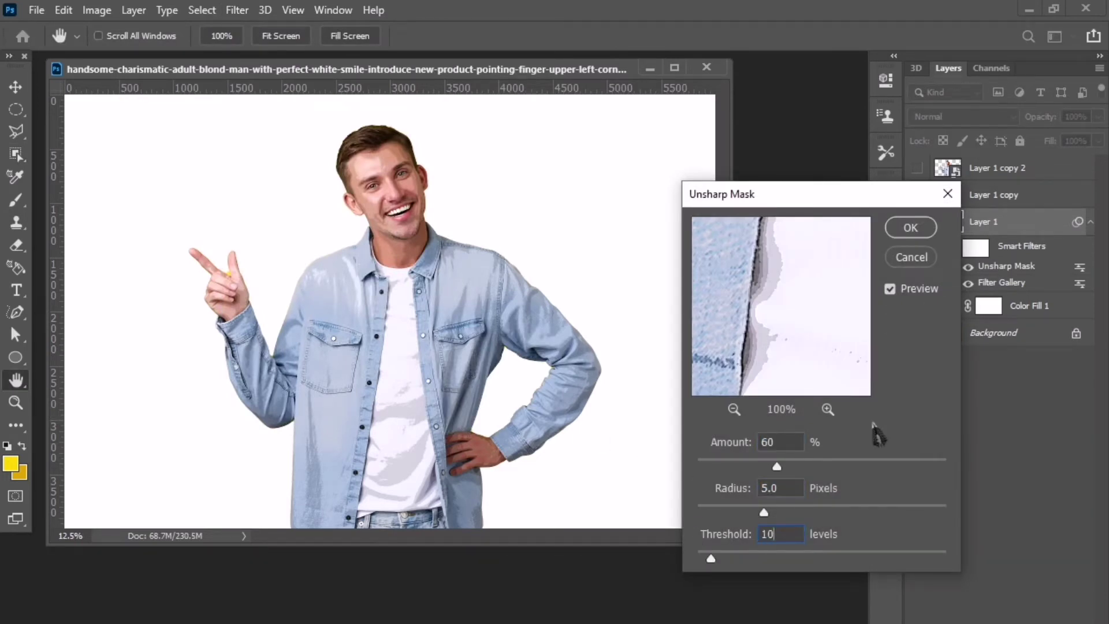
left_click(917, 228)
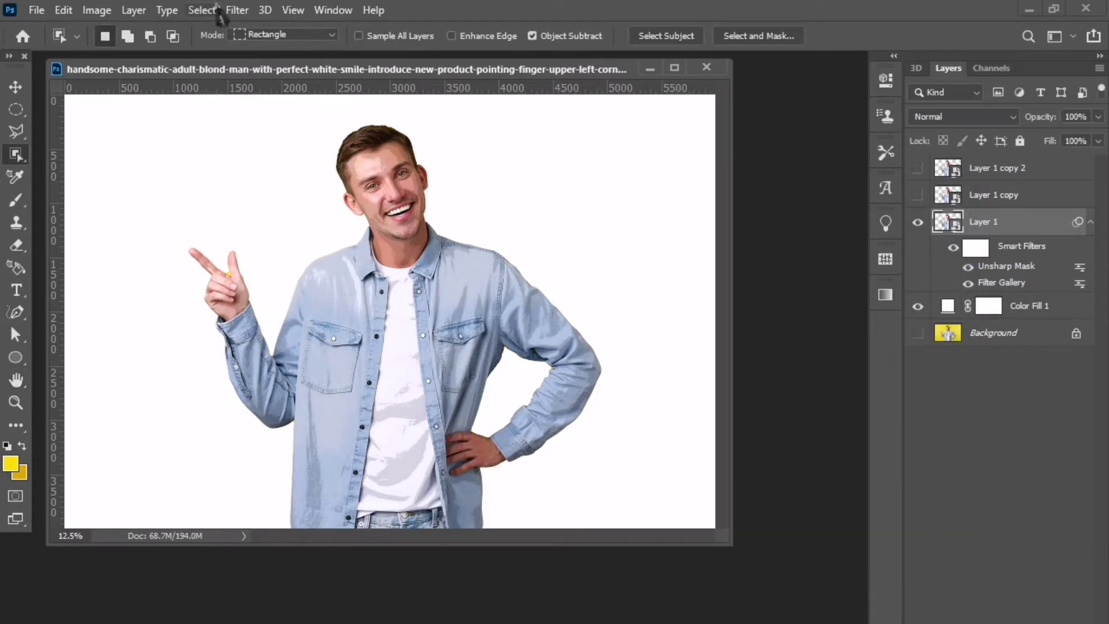
Apply the Oil Paint filter to Layer 1 with its default settings
left_click(237, 10)
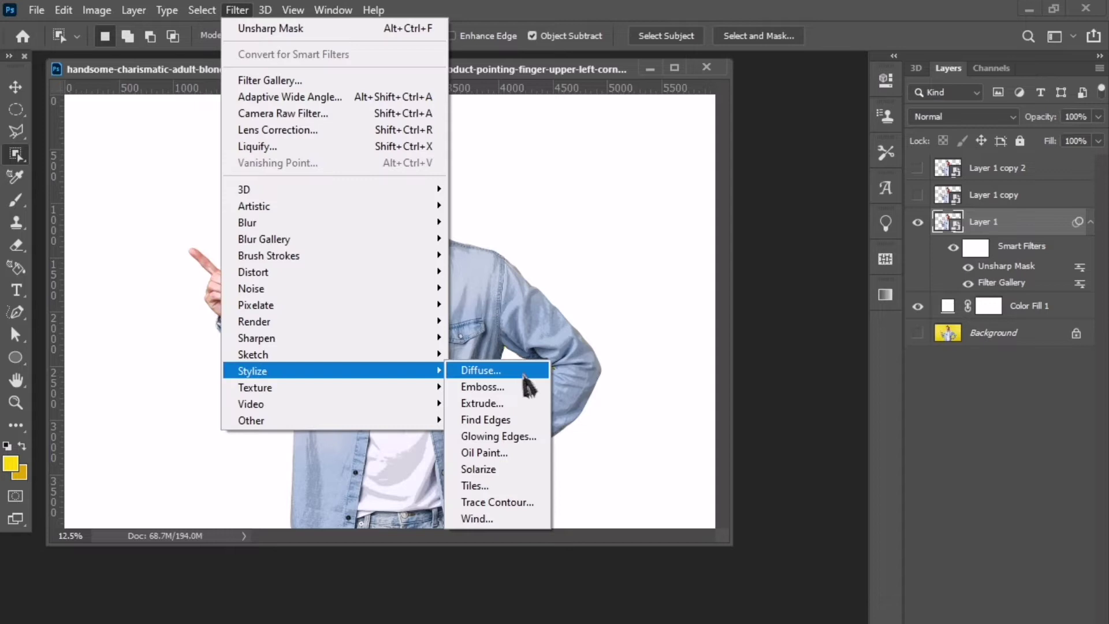
left_click(508, 453)
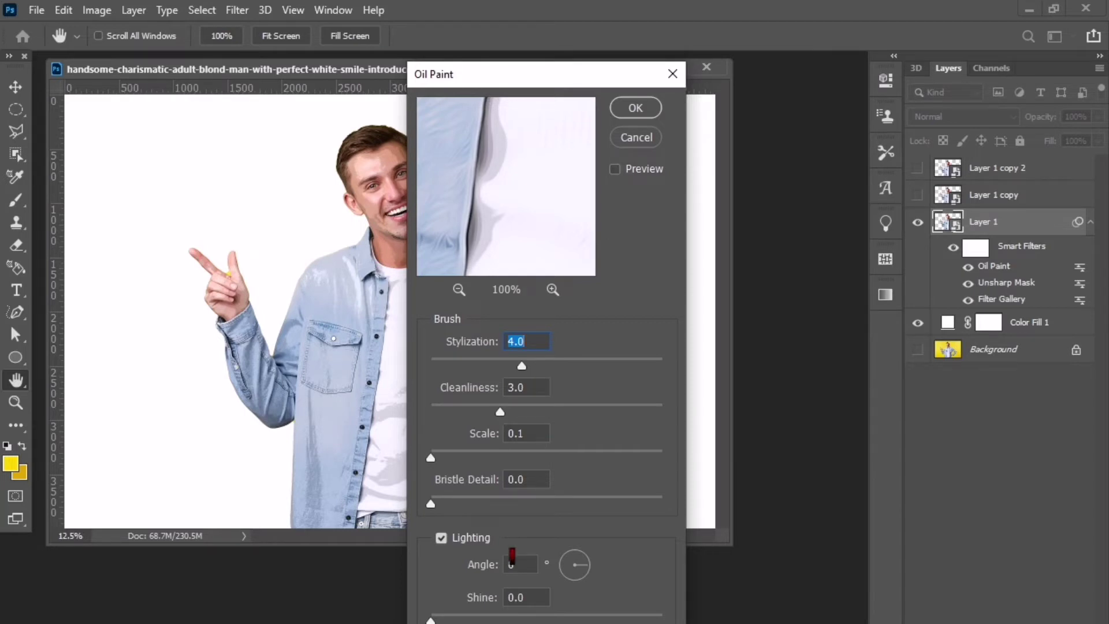
key("Return")
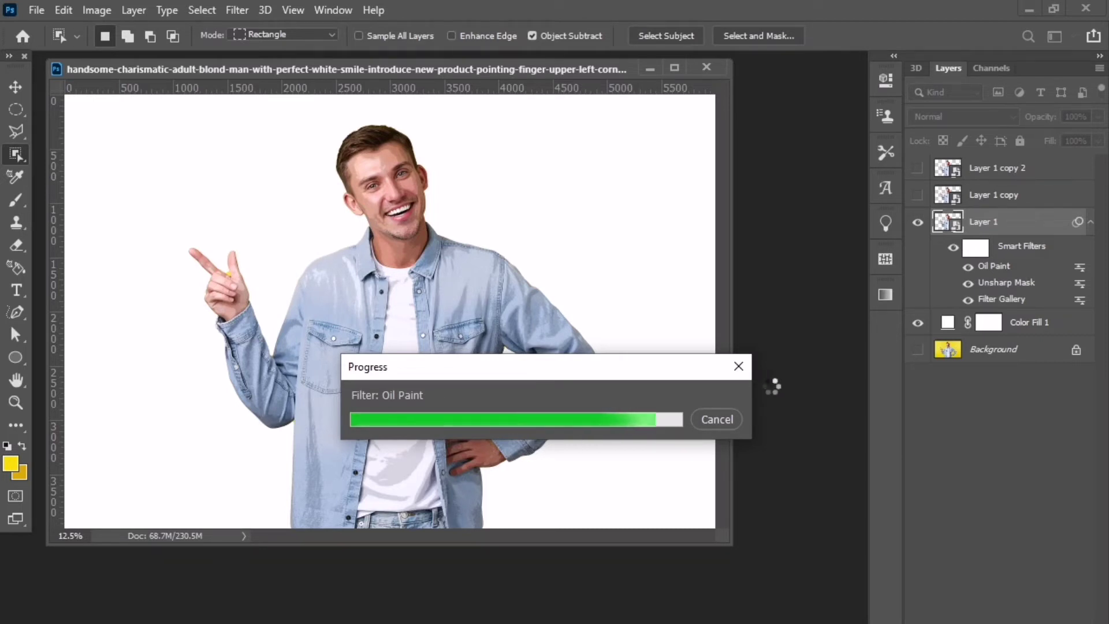
Add a second Unsharp Mask with threshold 5 on top of Oil Paint
left_click(236, 10)
mouse_move(256, 338)
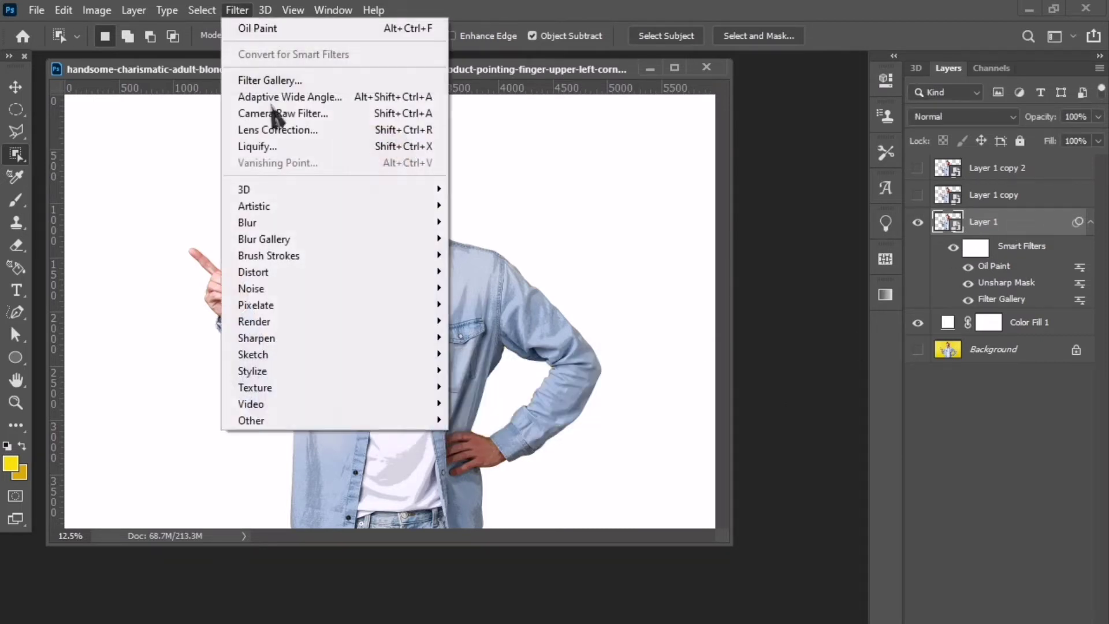
left_click(498, 421)
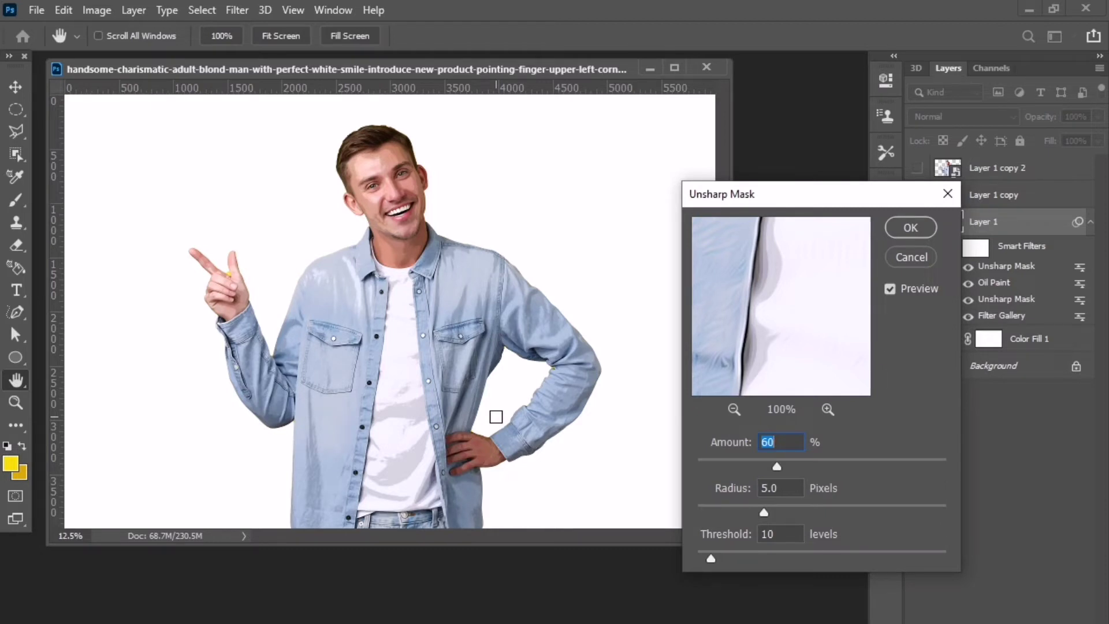
left_click(768, 534)
type("5")
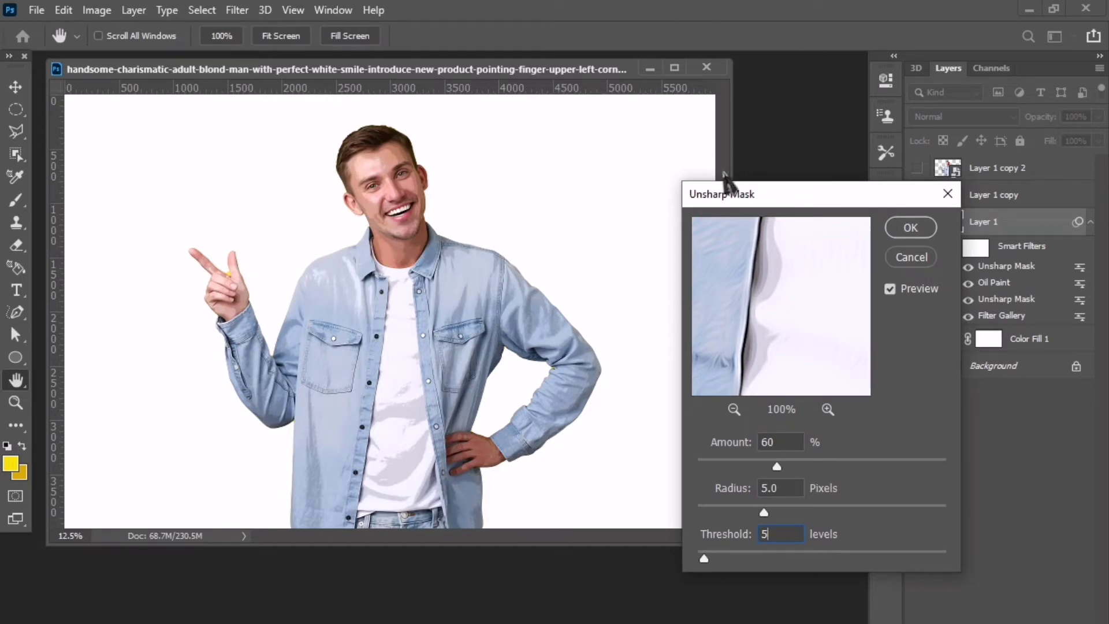
left_click(910, 227)
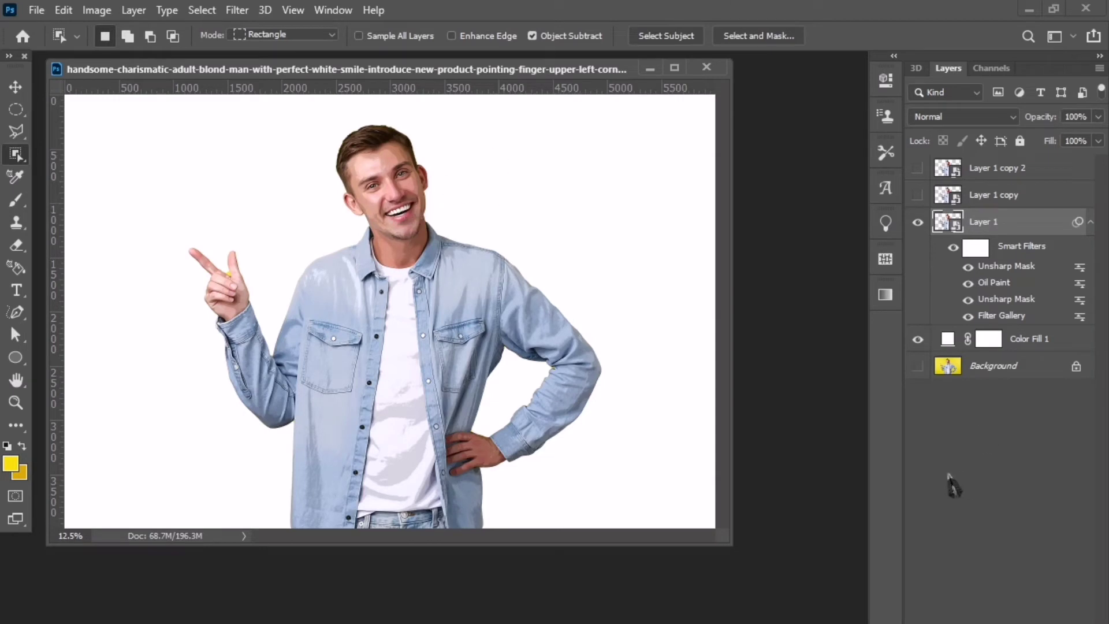
Rename Layer 1 to 'filter' and make Layer 1 copy visible again
left_click(1090, 222)
double_click(985, 222)
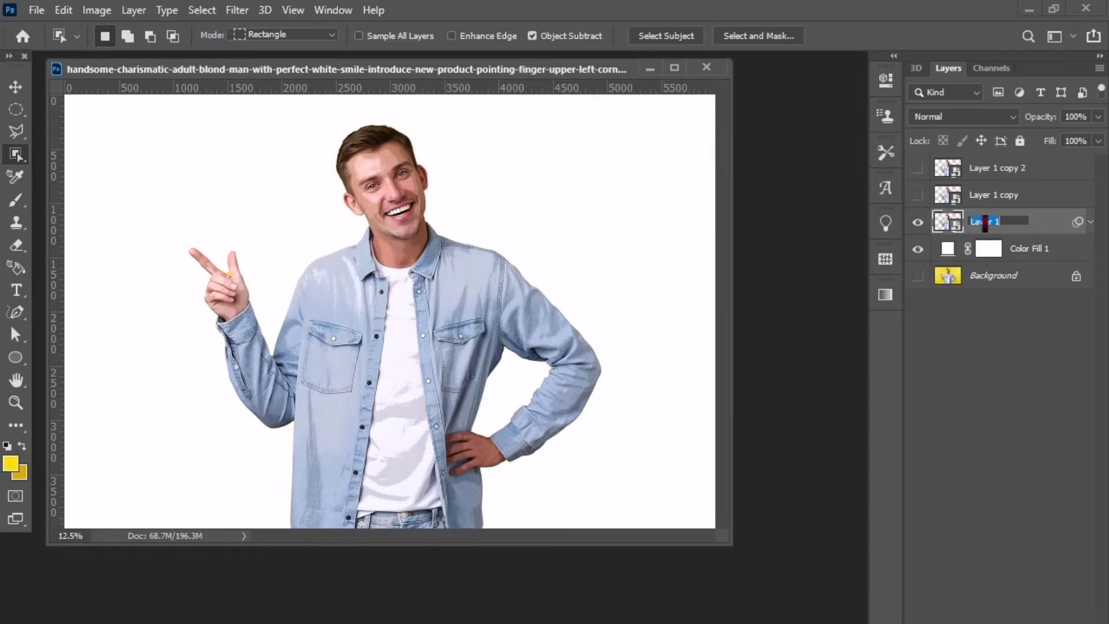
type("filter")
key("Return")
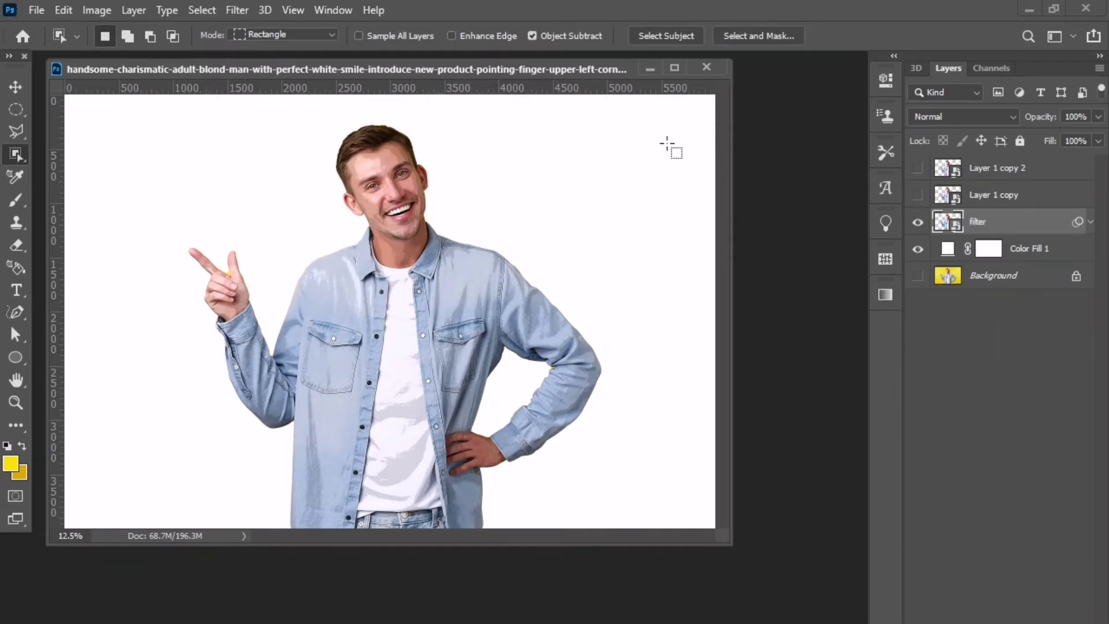
left_click(918, 195)
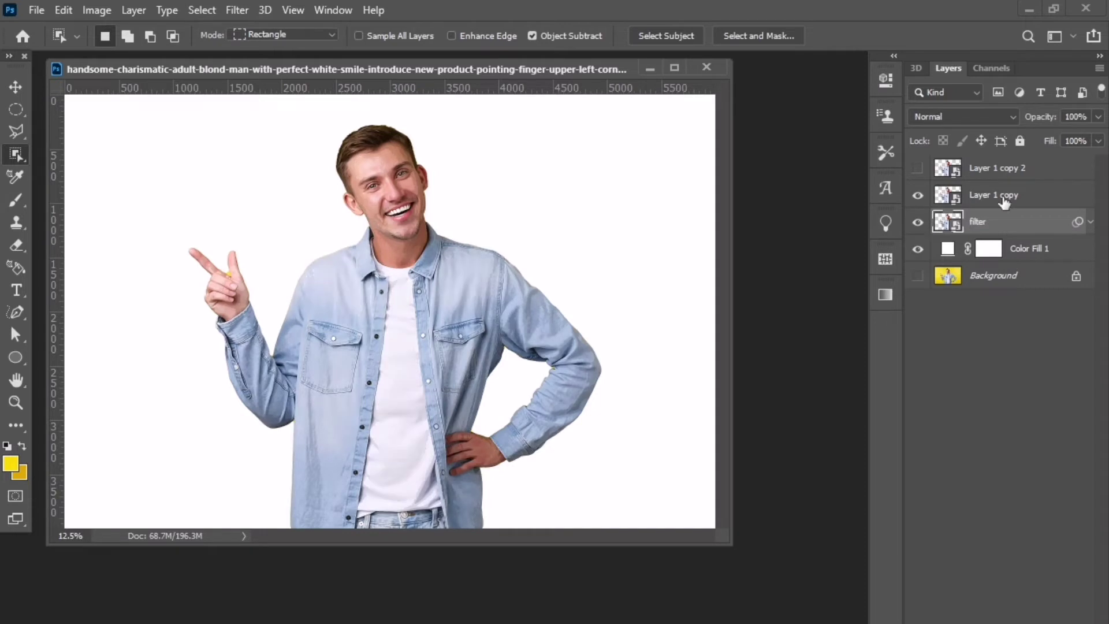
Reapply the last Filter Gallery to Layer 1 copy with Alt+Ctrl+F, then undo it
left_click(1005, 200)
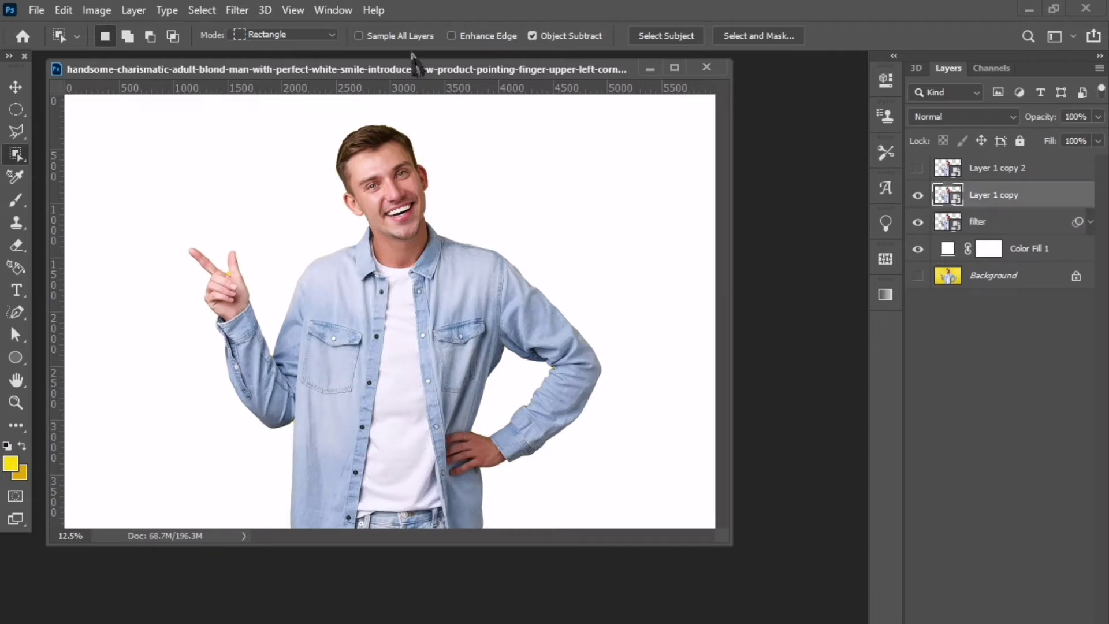
key("ctrl+alt+f")
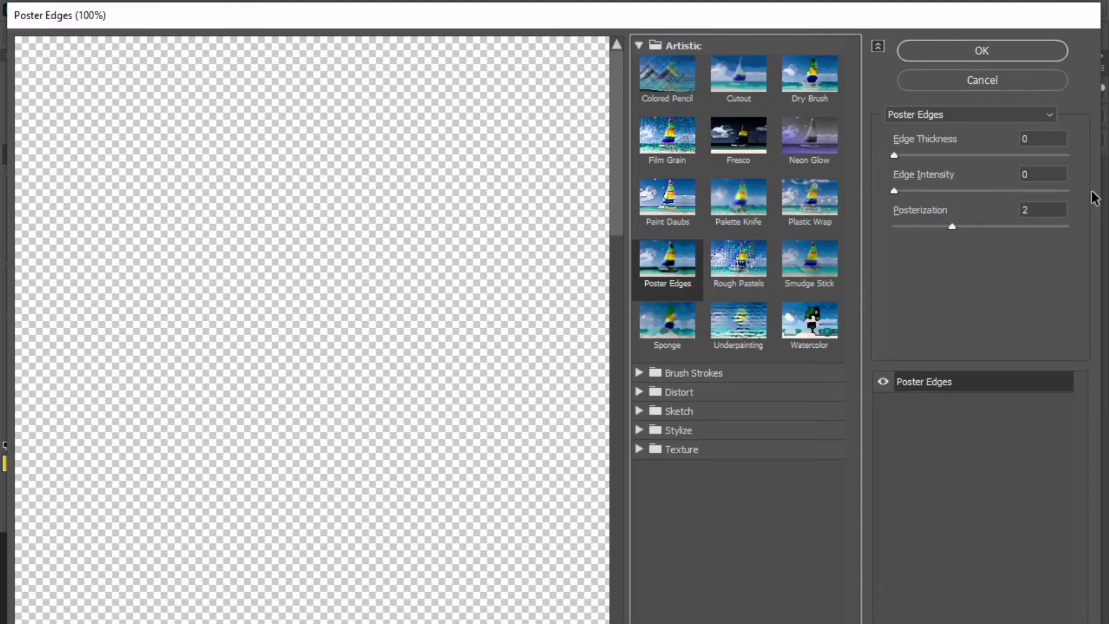
key("Return")
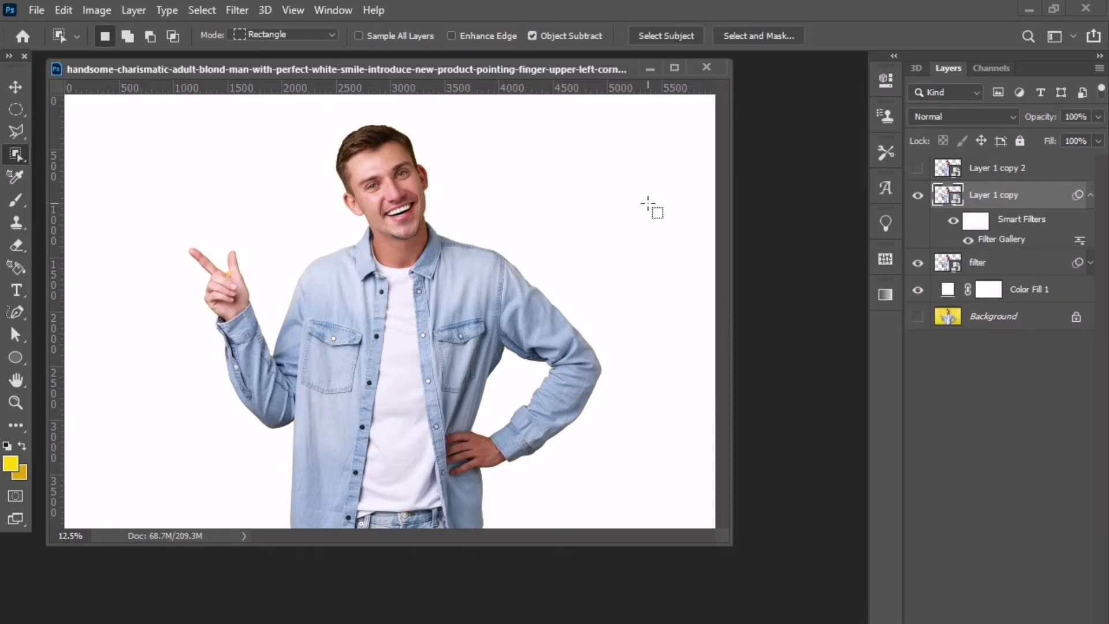
key("ctrl+z")
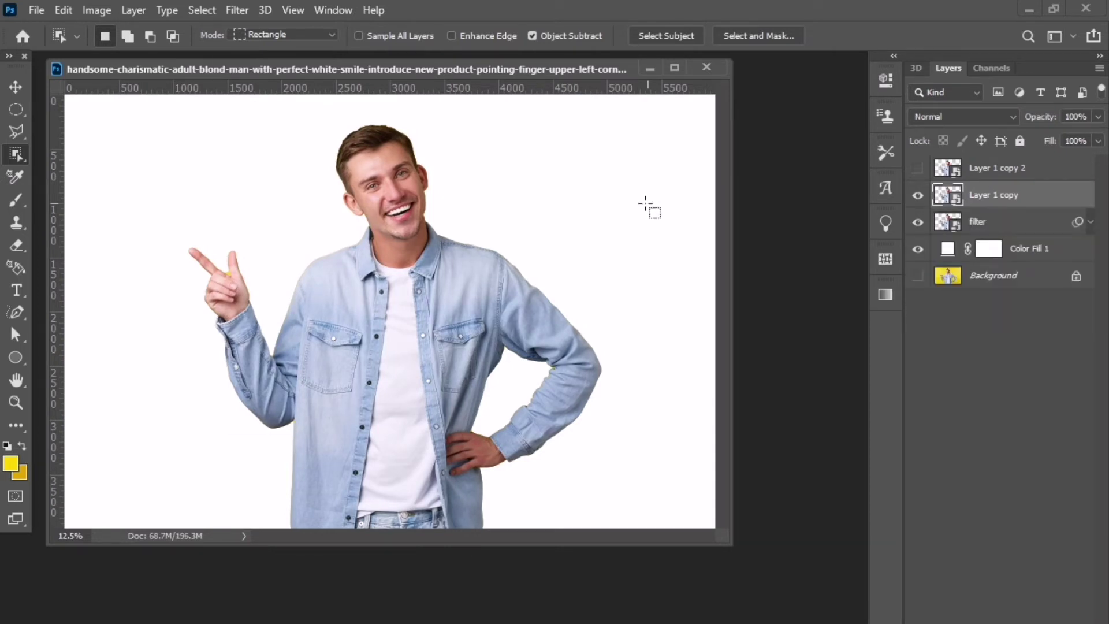
Apply Poster Edges to Layer 1 copy with edge intensity 3 and posterization 5
left_click(237, 10)
left_click(270, 80)
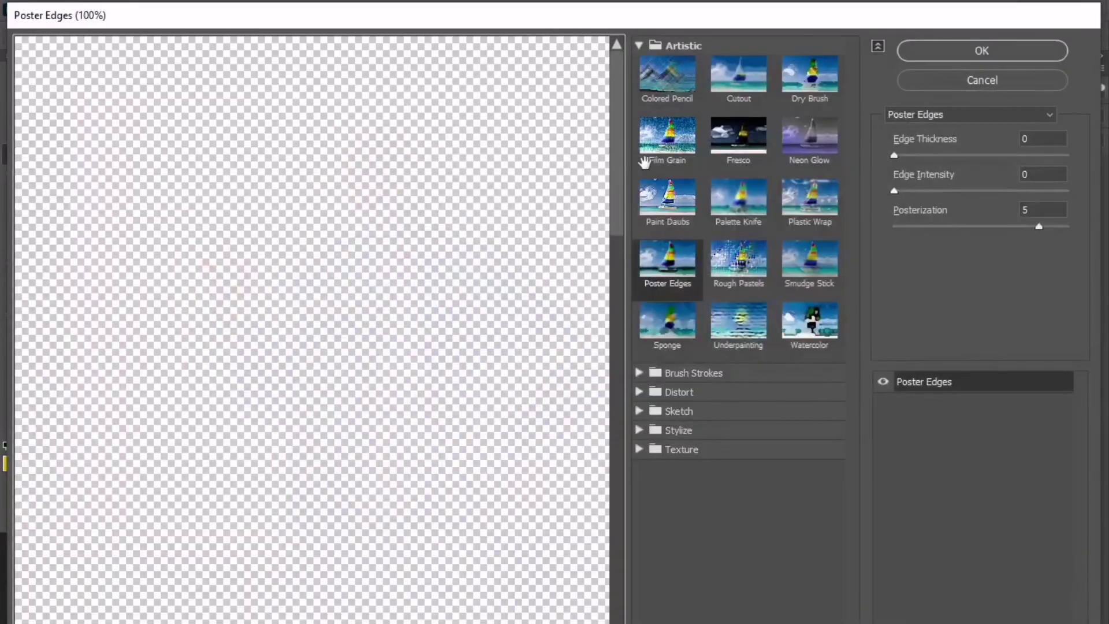
double_click(1028, 173)
type("9")
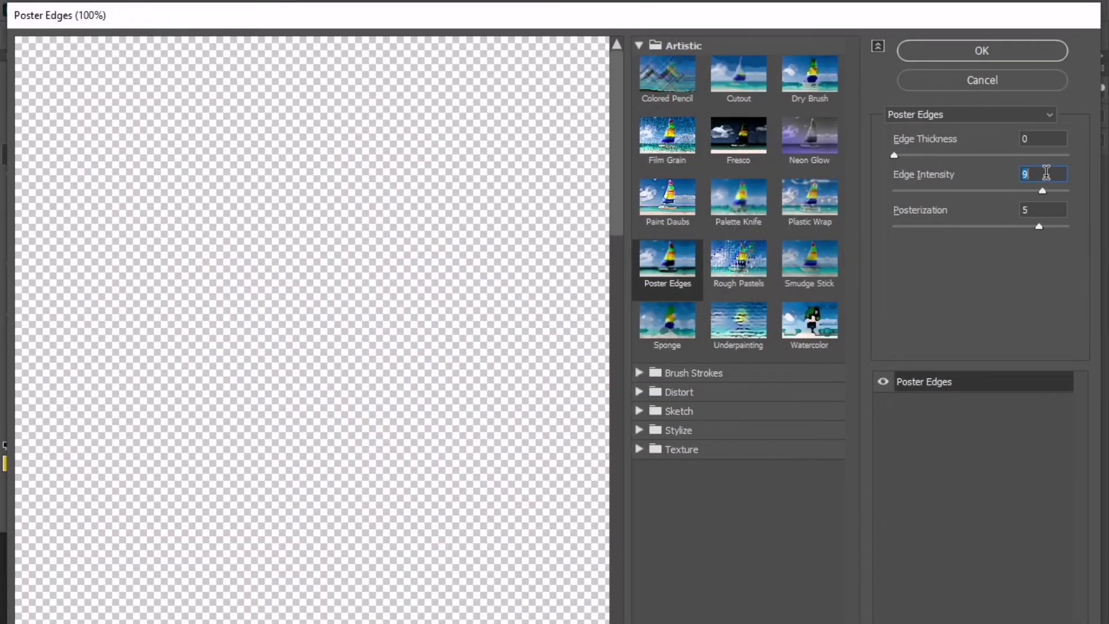
type("3")
key("Tab")
key("BackSpace")
type("5")
left_click(1024, 52)
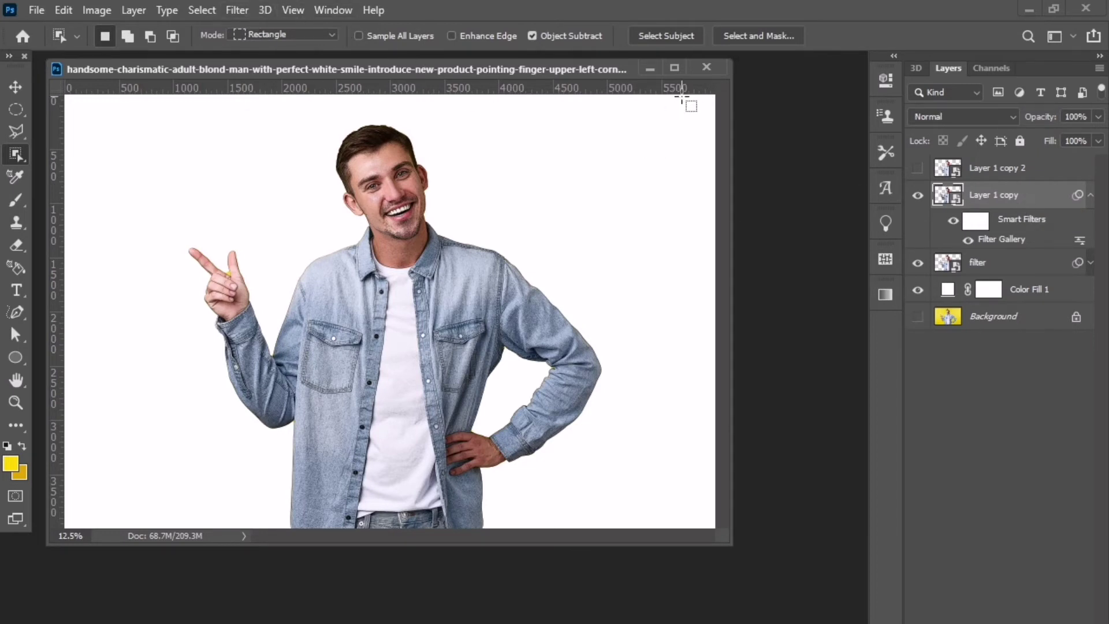
Add an Oil Paint smart filter to Layer 1 copy with default settings (stylization 4, cleanliness 3)
left_click(237, 10)
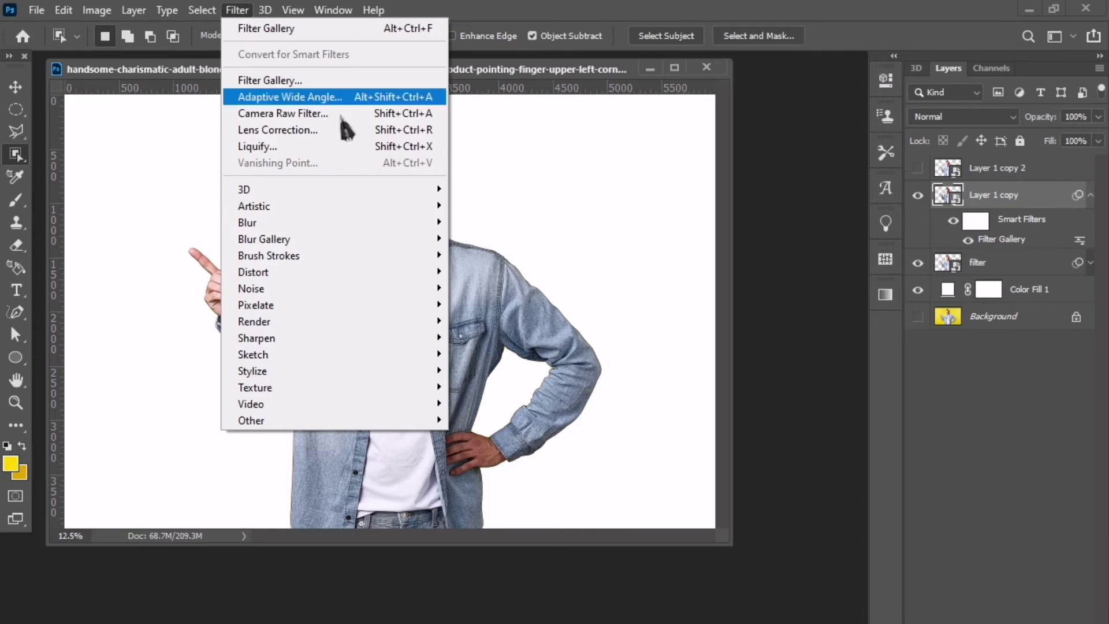
mouse_move(252, 371)
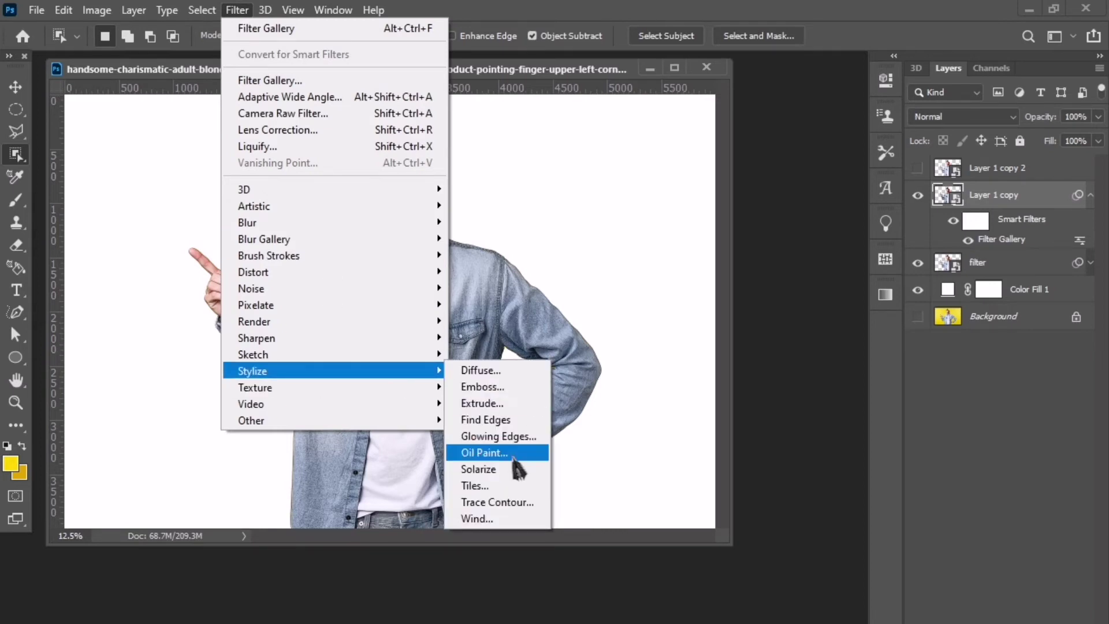
left_click(513, 456)
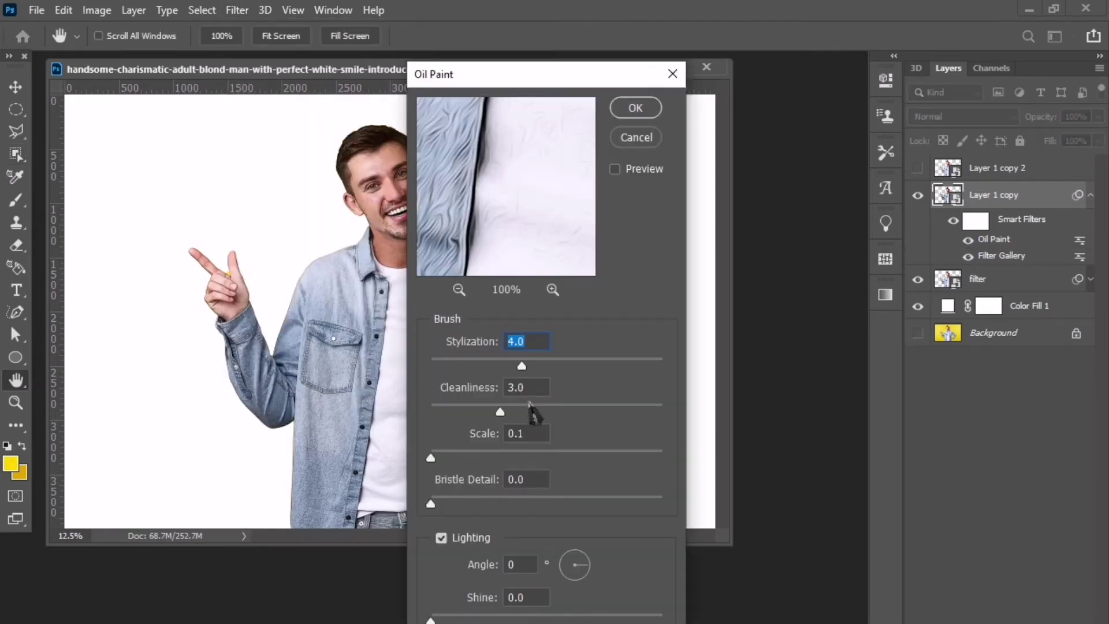
left_click(636, 108)
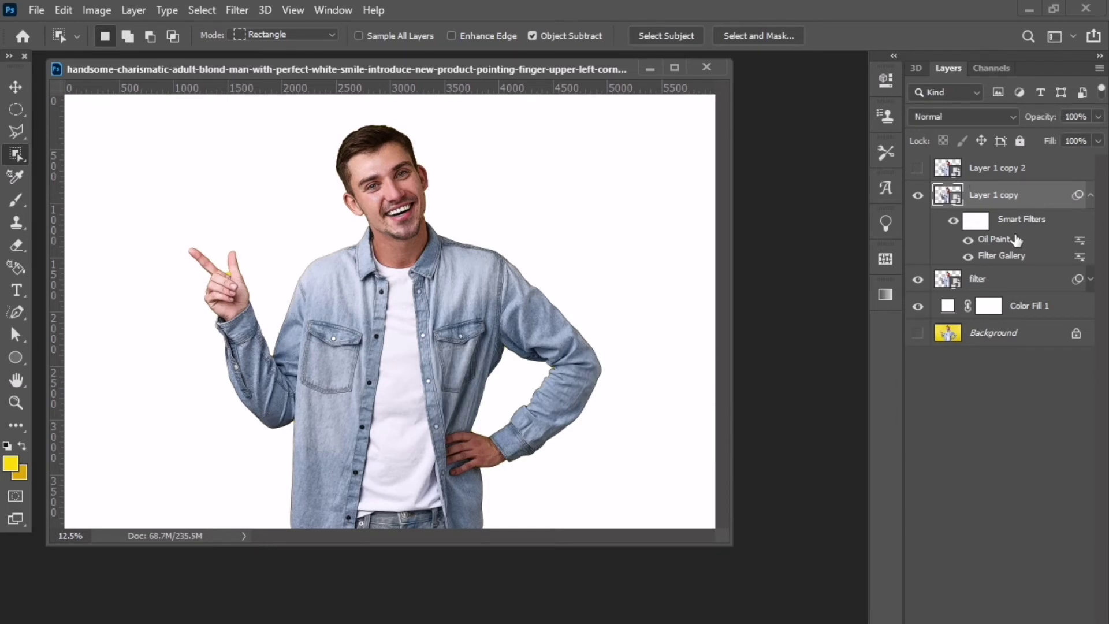
Set Layer 1 copy to Overlay blend mode at 24% opacity
left_click(962, 117)
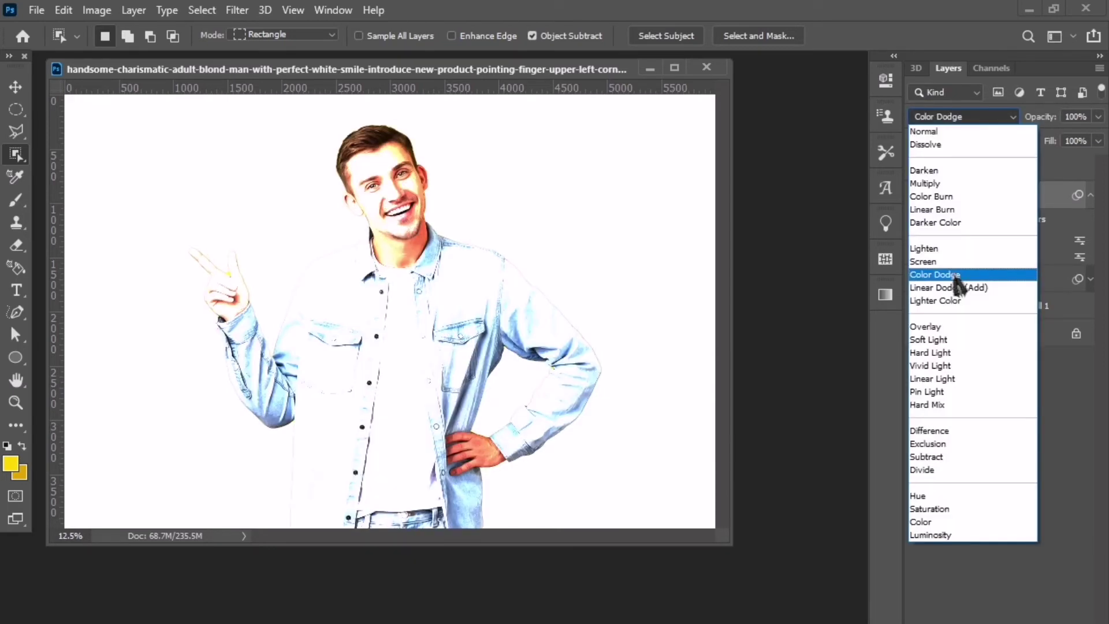
left_click(926, 326)
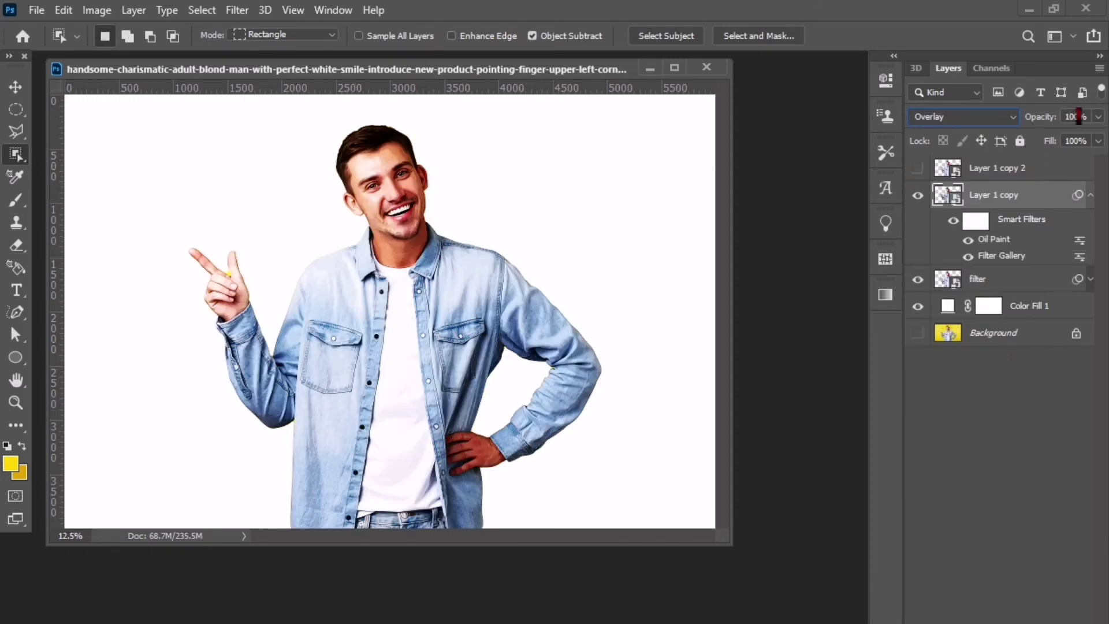
type("24")
key("Return")
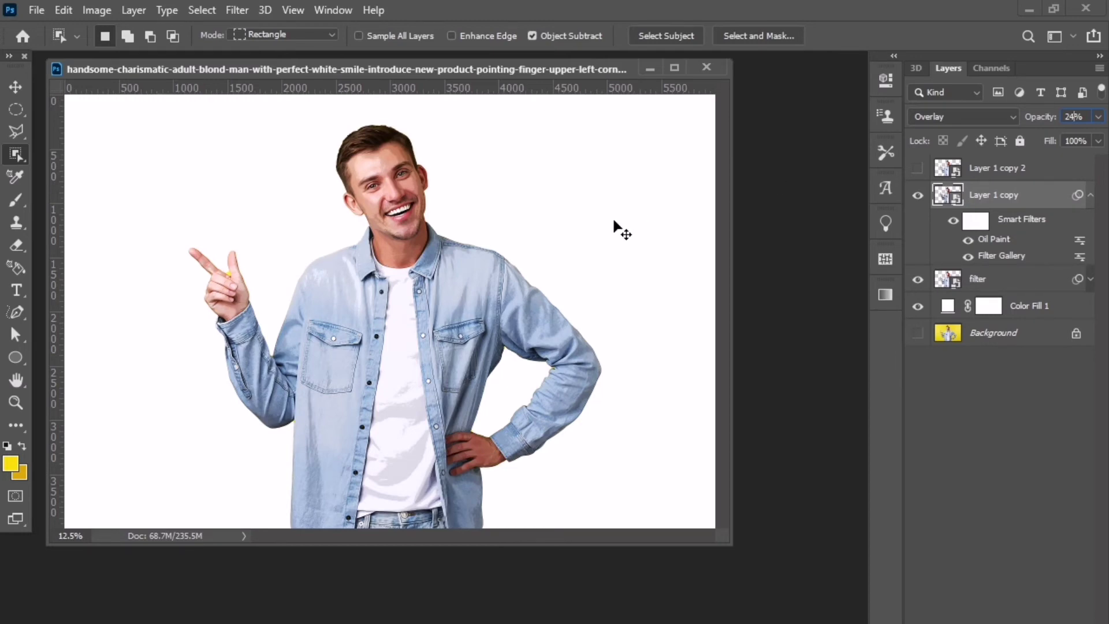
Zoom in on the man's face to check the painted look, then collapse Layer 1 copy's smart filters
key("ctrl+plus")
left_click_drag(722, 292, 732, 188)
key("ctrl+plus")
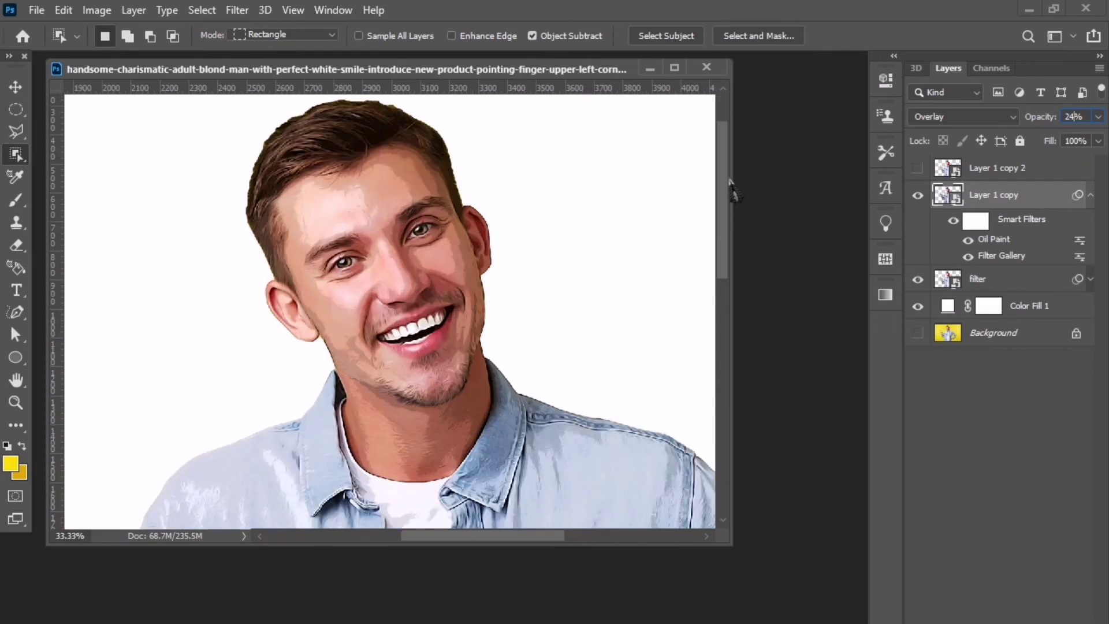
key("ctrl+minus")
key("ctrl+minus")
key("ctrl+minus")
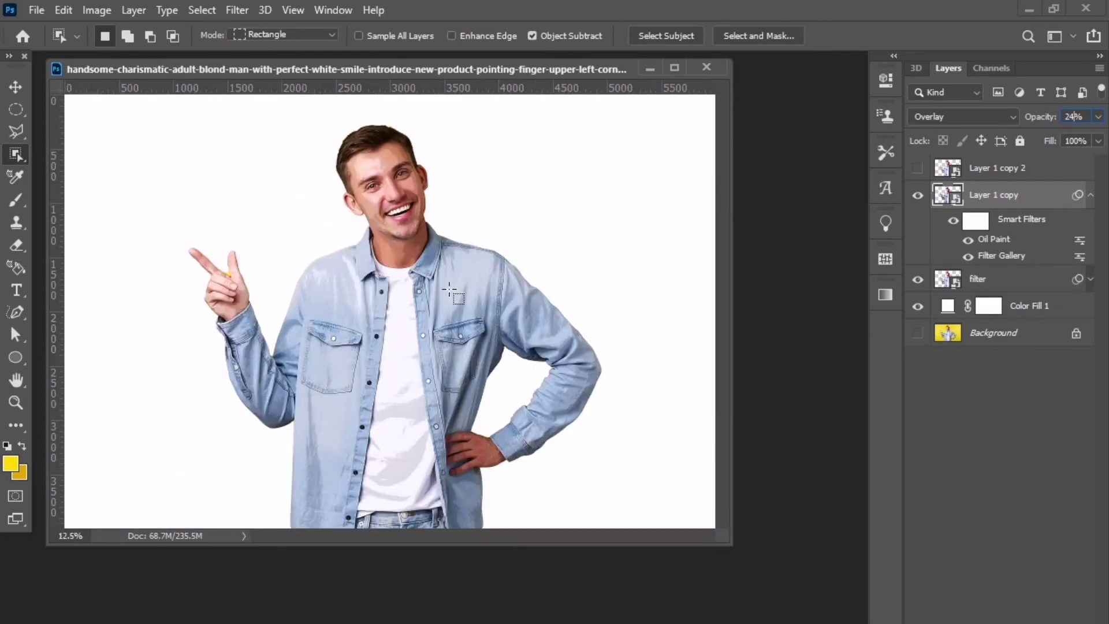
left_click(1090, 195)
double_click(1011, 195)
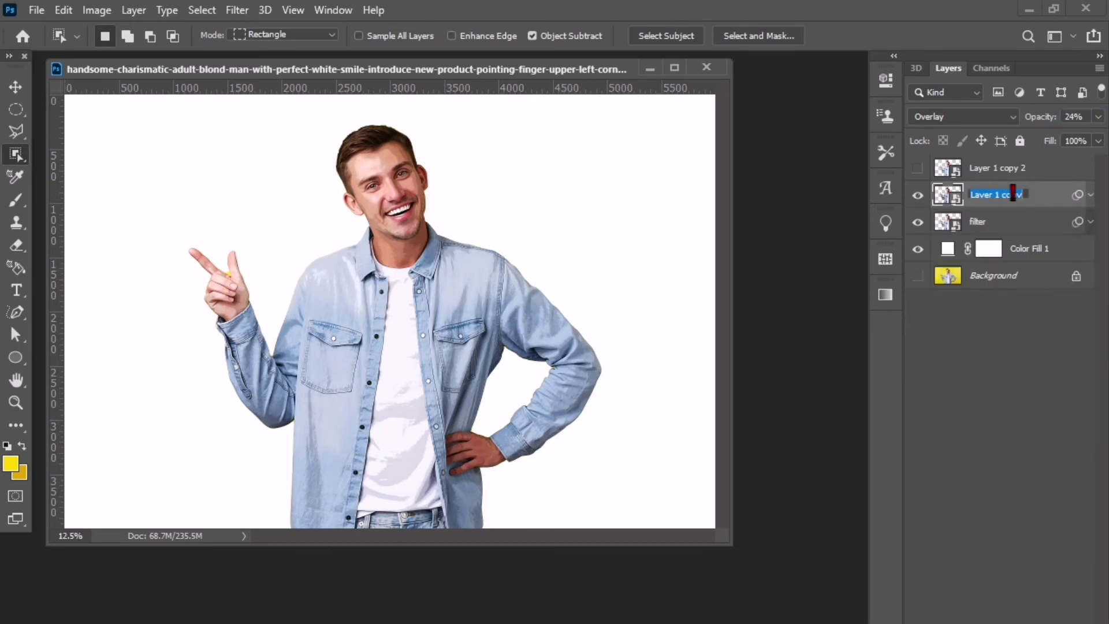
Rename Layer 1 copy to 'overlay', then make Layer 1 copy 2 visible and rename it 'high pass'
type("ove")
type("rlay")
key("Return")
left_click(982, 167)
left_click(918, 169)
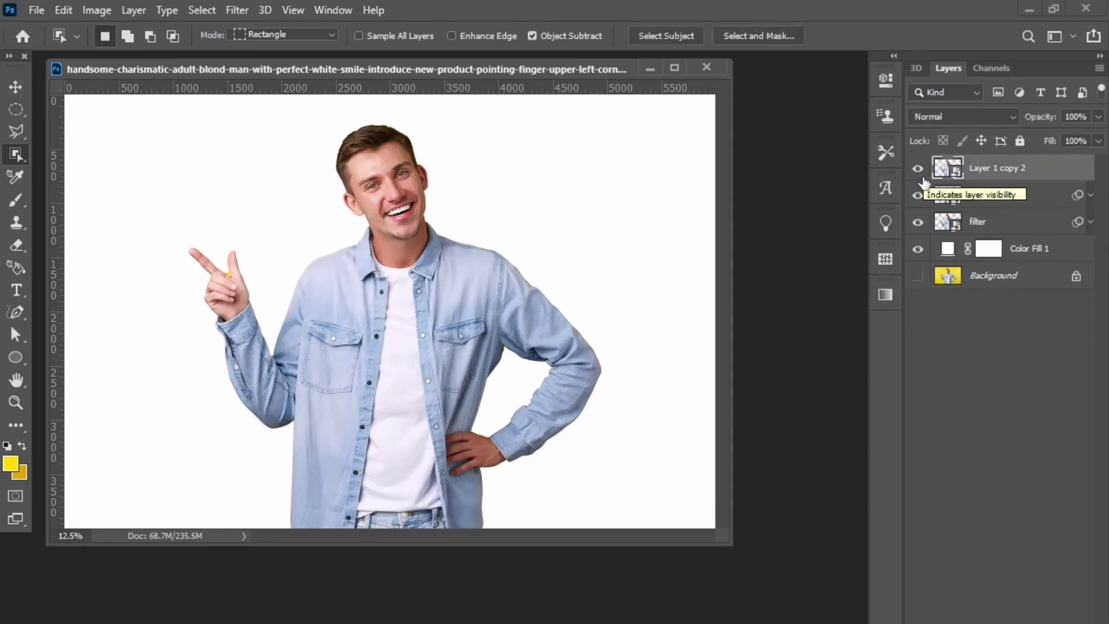
double_click(996, 168)
type("high")
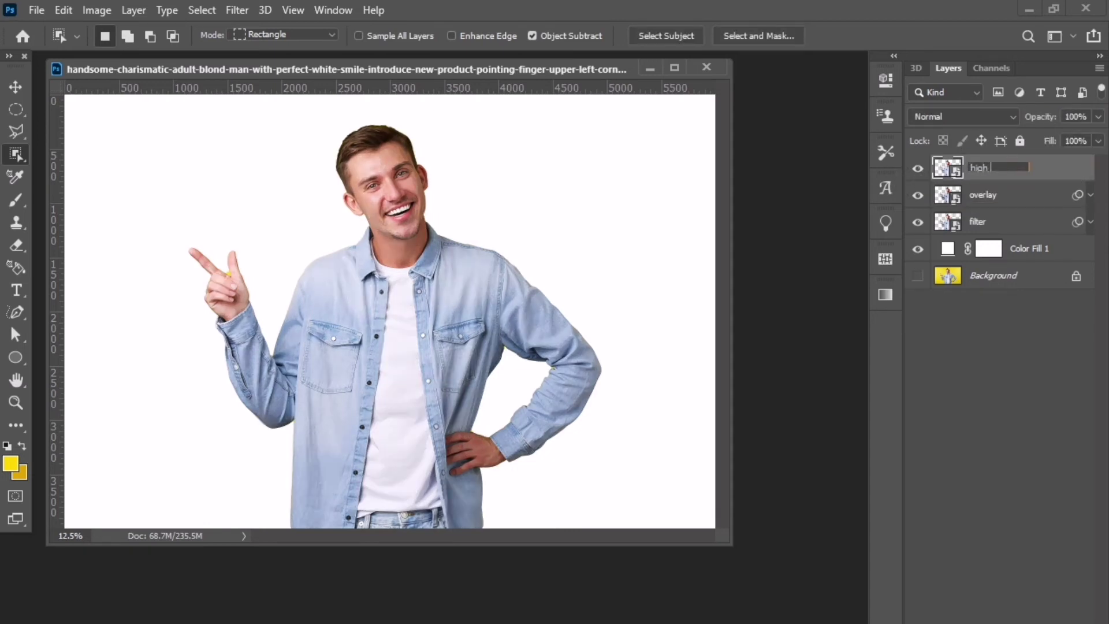
type(" pass")
key("Return")
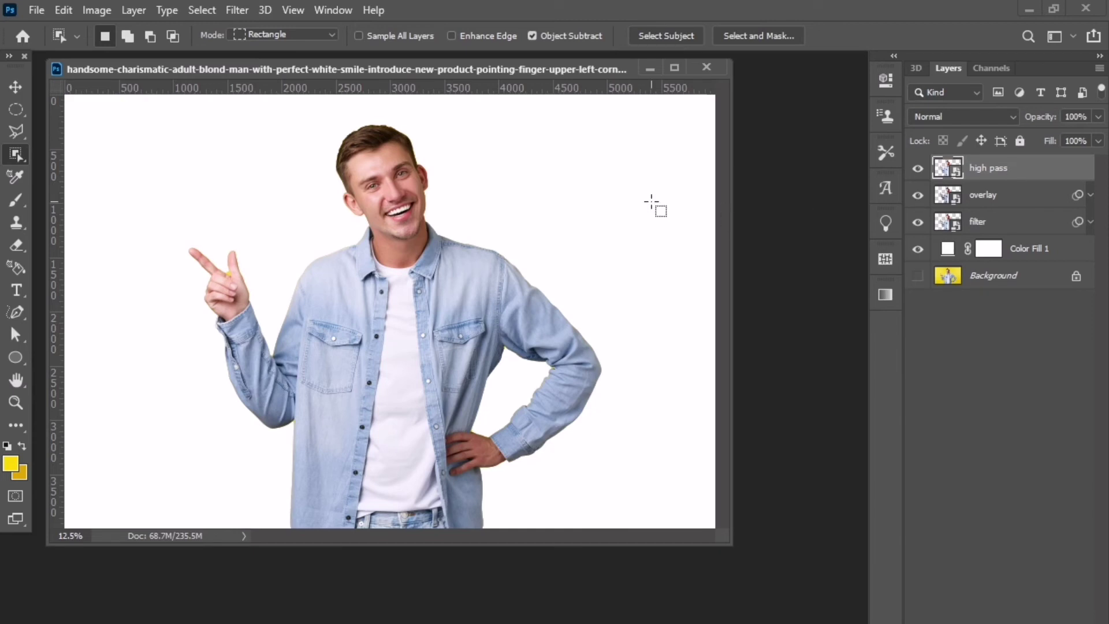
Apply a 2.0-pixel High Pass filter to the high pass layer and set it to Overlay
left_click(237, 10)
mouse_move(252, 420)
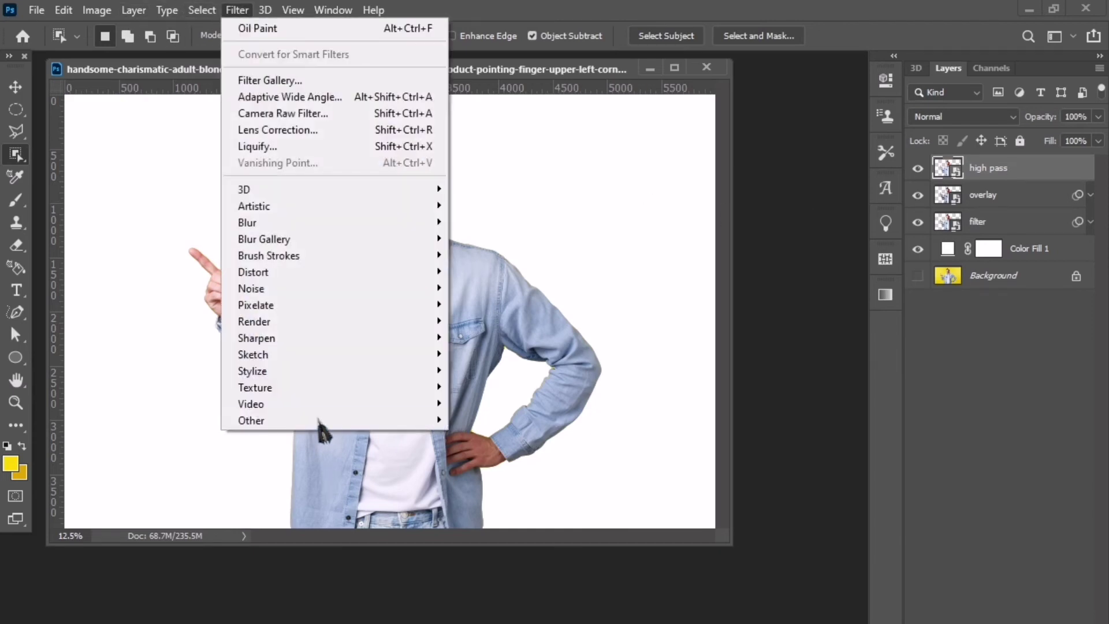
left_click(486, 436)
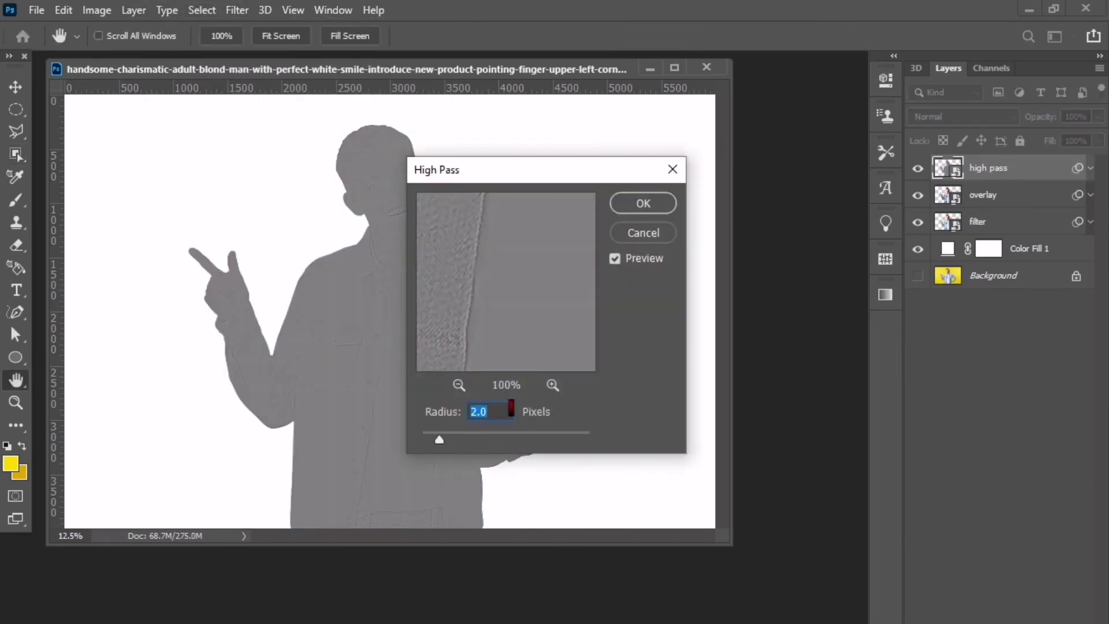
left_click(639, 205)
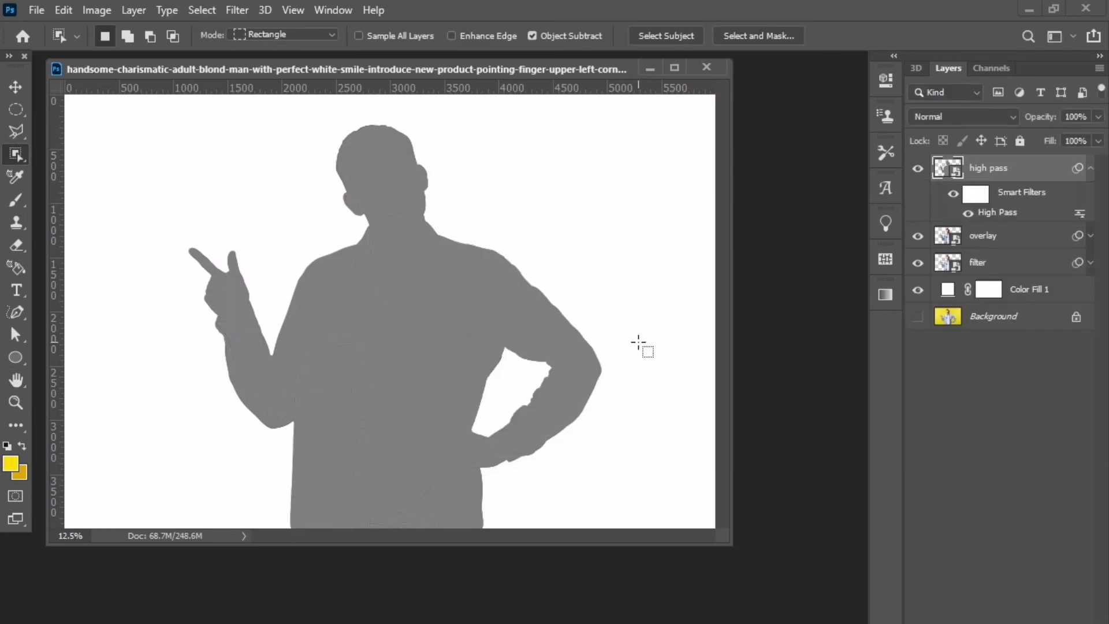
left_click(1008, 117)
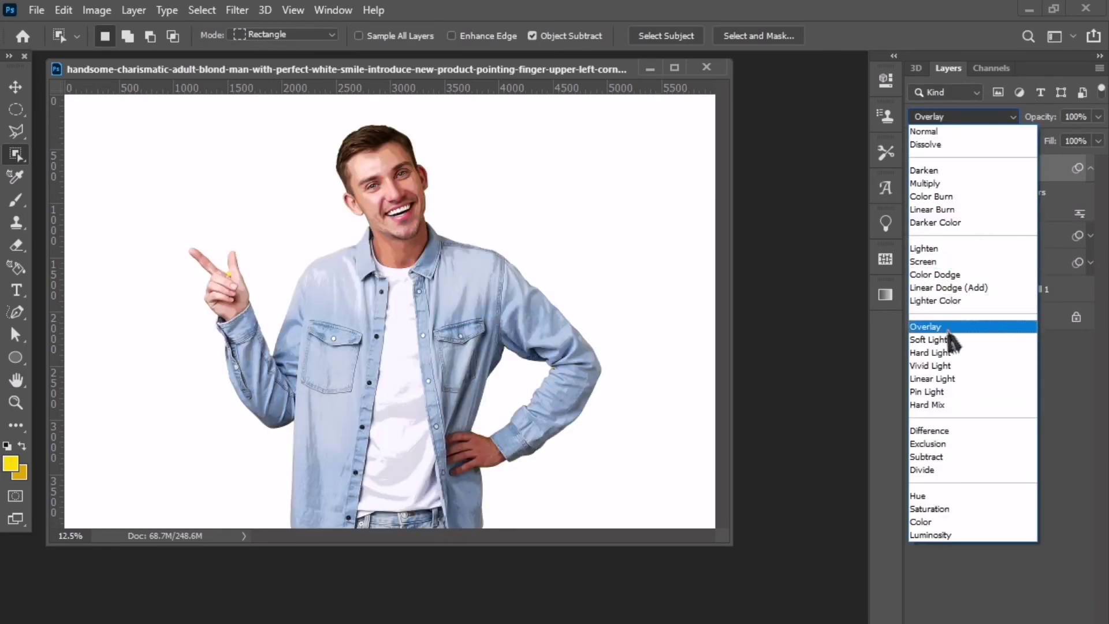
left_click(947, 328)
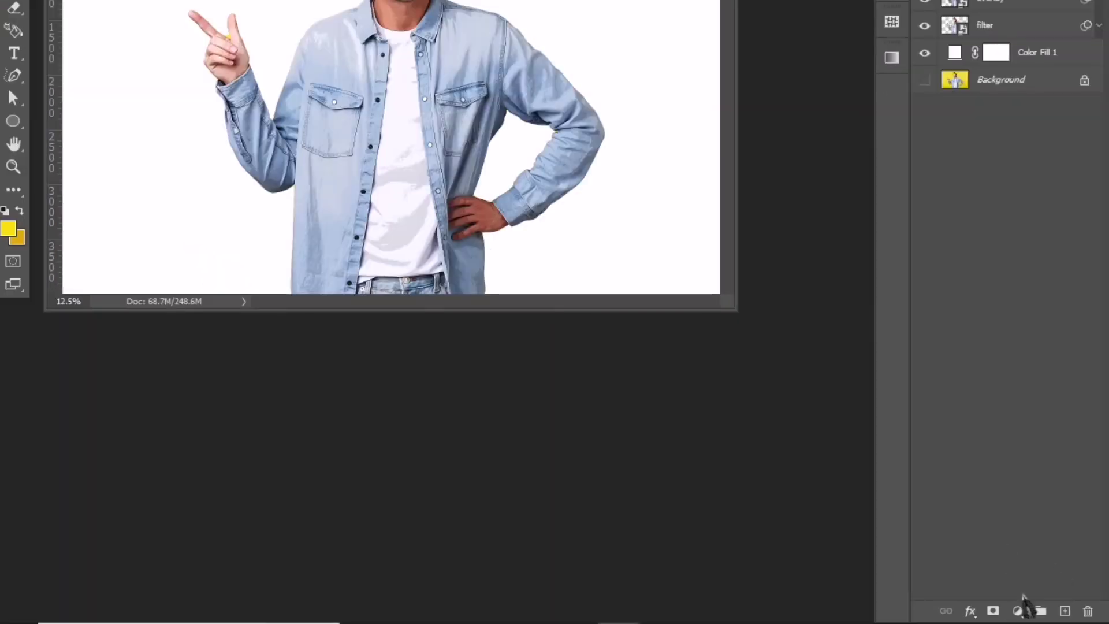
Add a Levels layer with adjusted white point and slightly darker midtones, then add a Vibrance layer
left_click(1017, 610)
left_click(1017, 365)
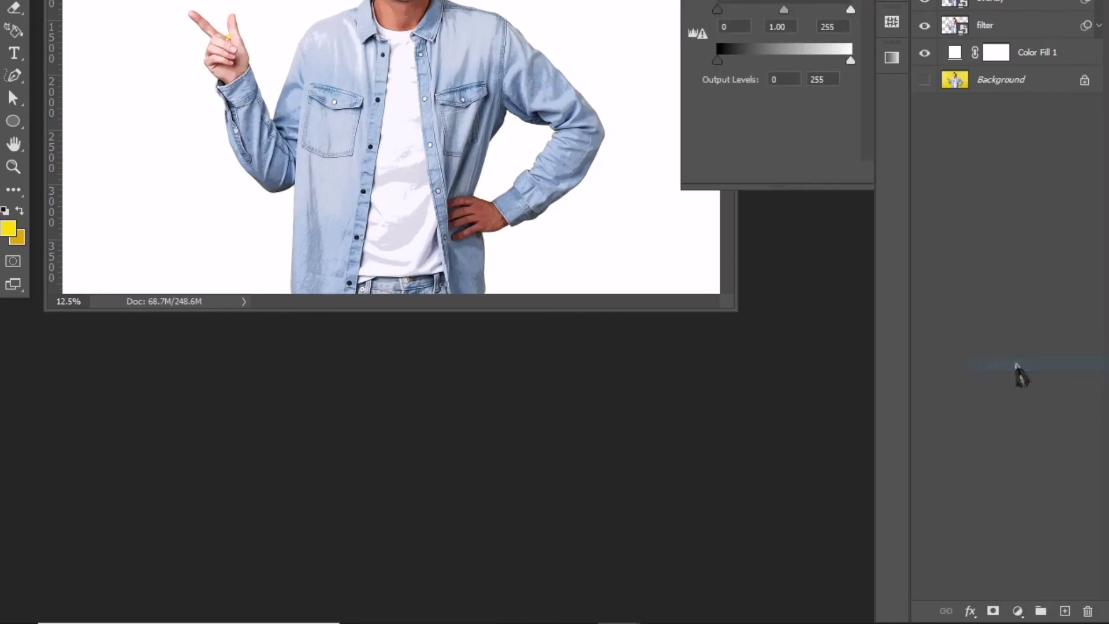
left_click_drag(844, 247, 857, 260)
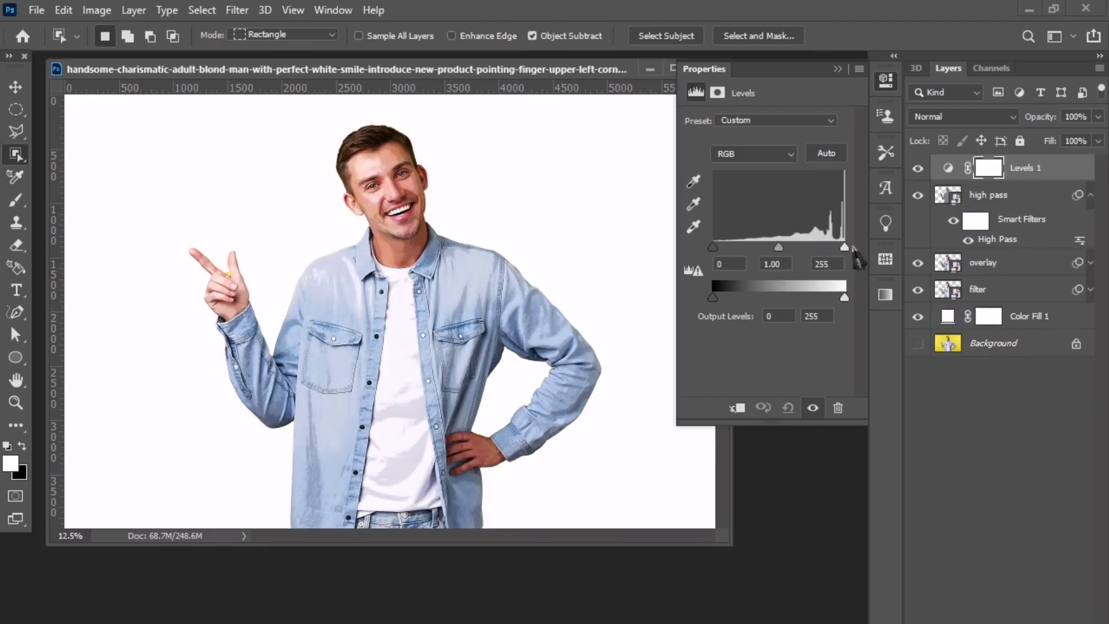
left_click_drag(778, 247, 778, 251)
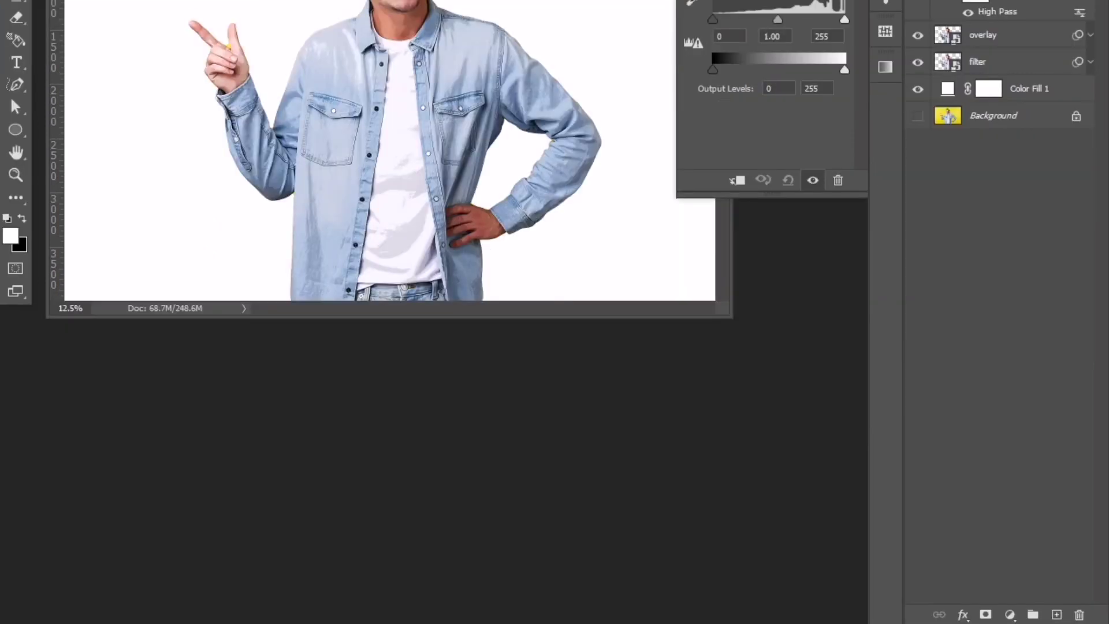
left_click(1010, 614)
left_click(1037, 425)
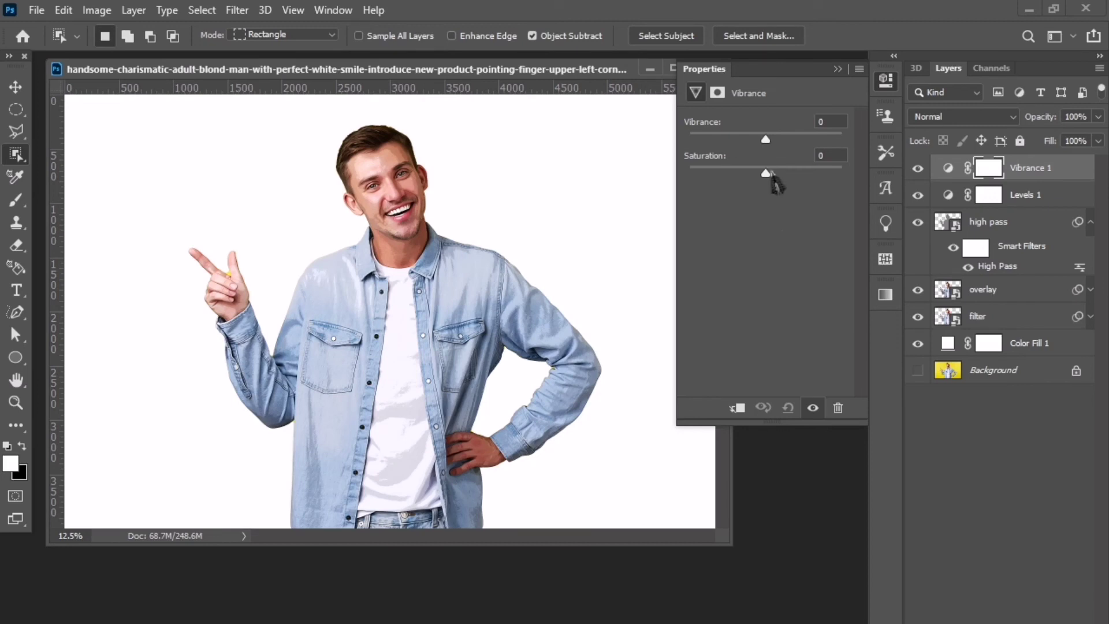
Set Vibrance 1 to Vibrance +15 and Saturation +5, then collapse the Properties panel
mouse_move(770, 174)
left_mouse_down()
mouse_move(790, 141)
mouse_move(778, 142)
left_mouse_up()
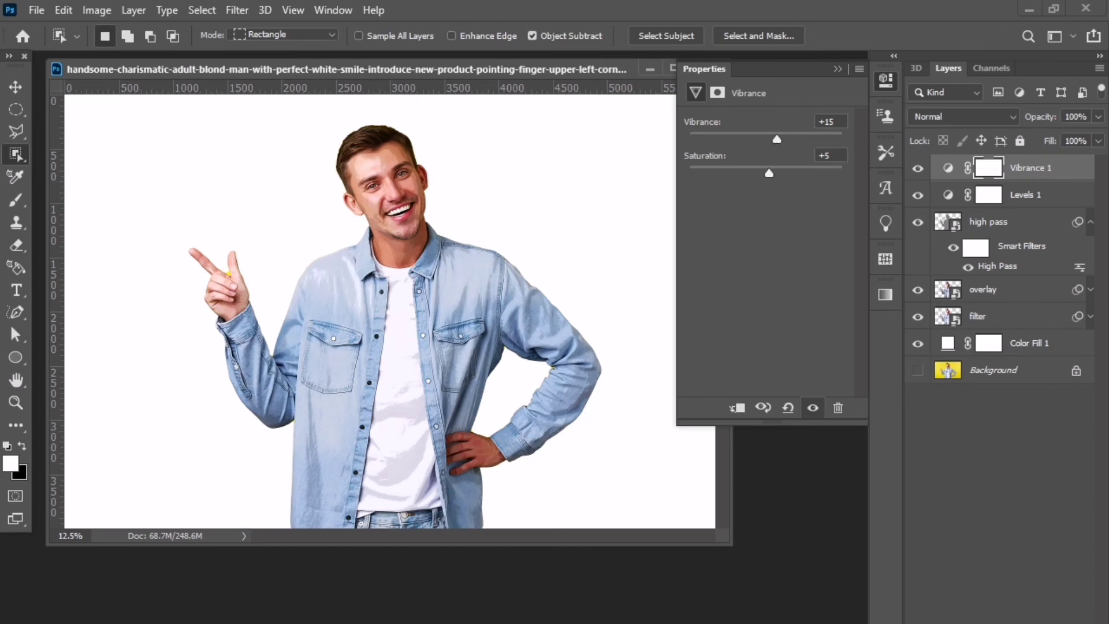
left_click(838, 69)
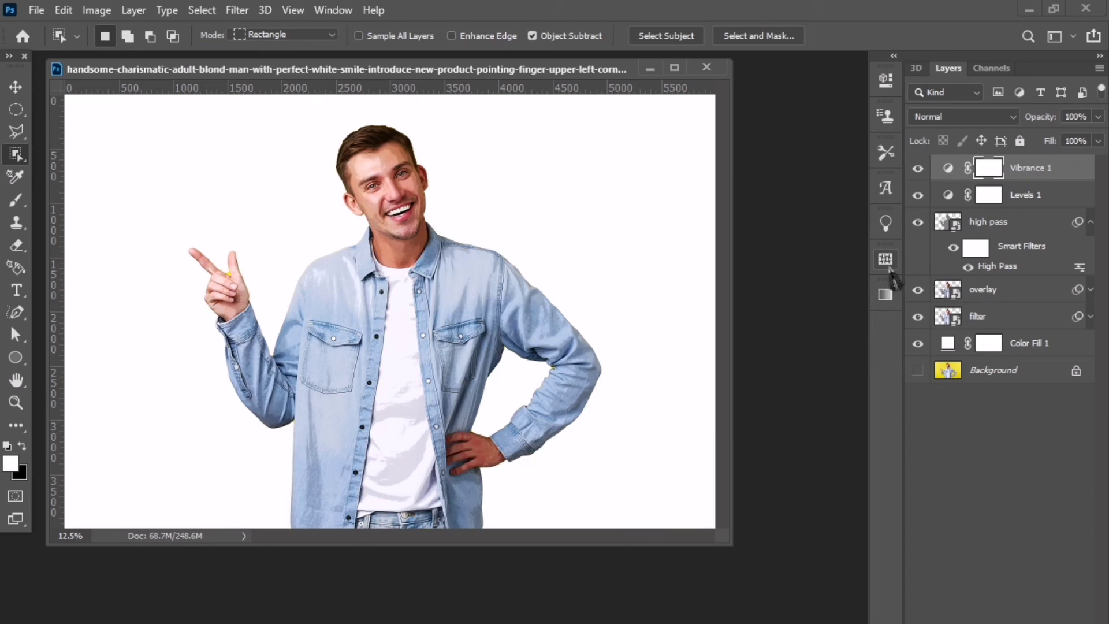
Add a Color Lookup adjustment layer using the 3Strip.look 3DLUT file
left_click(982, 621)
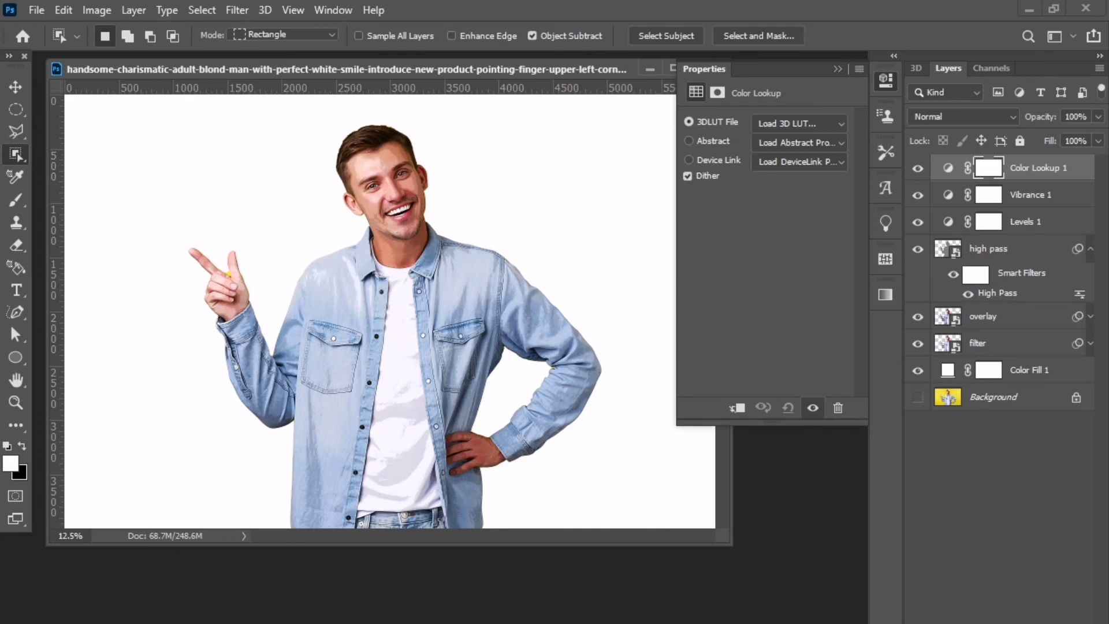
left_click(806, 123)
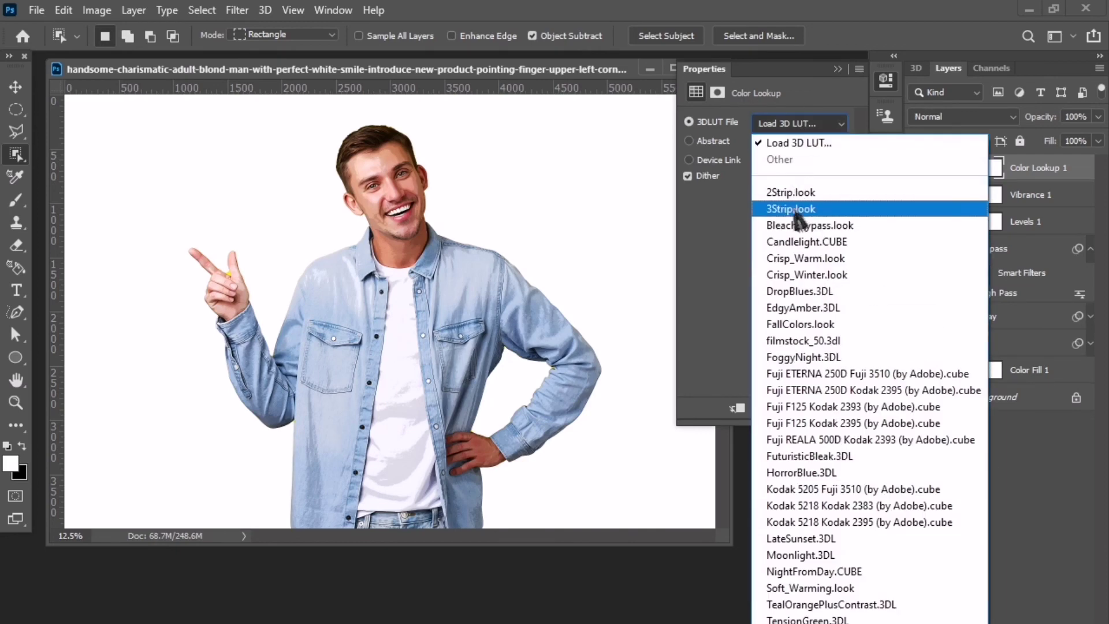
left_click(800, 209)
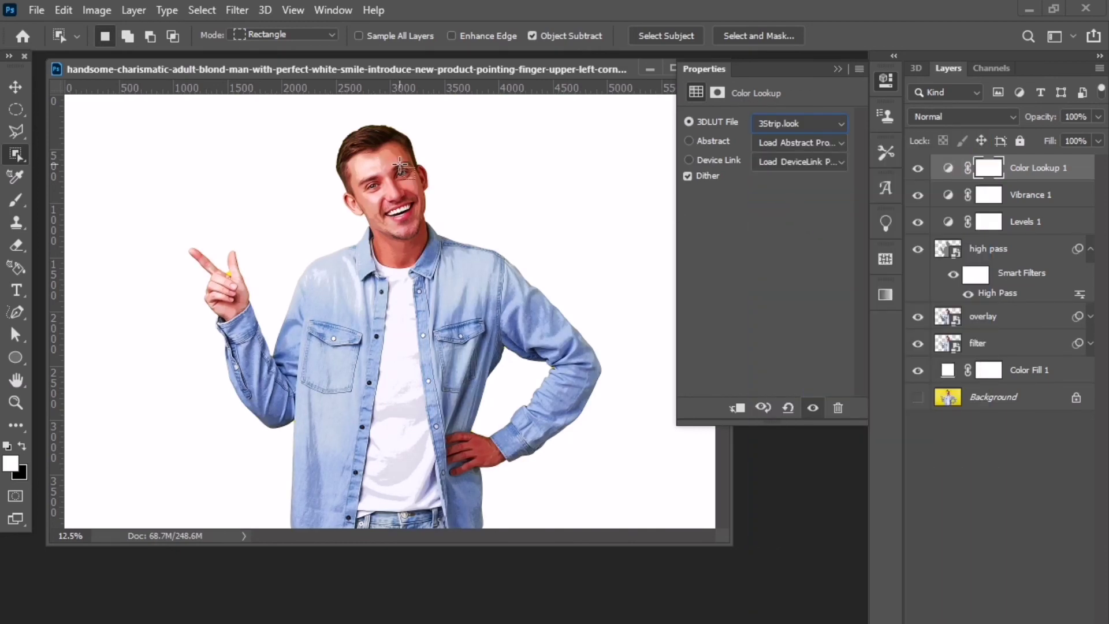
key("ctrl+plus")
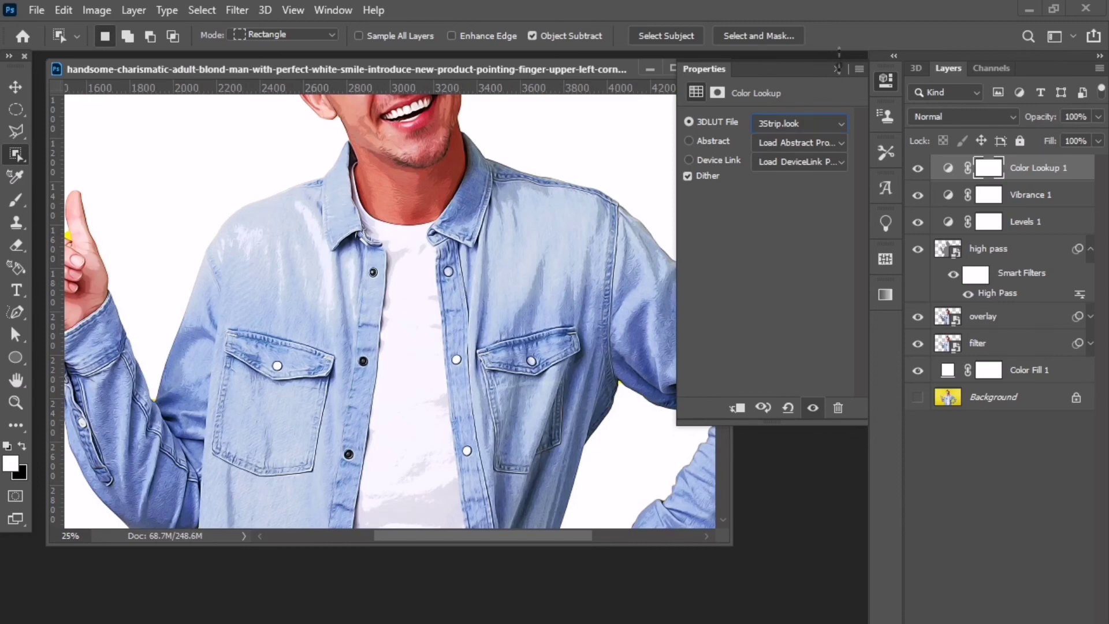
left_click(837, 68)
scroll(737, 243, "up", 2)
scroll(739, 226, "up", 1)
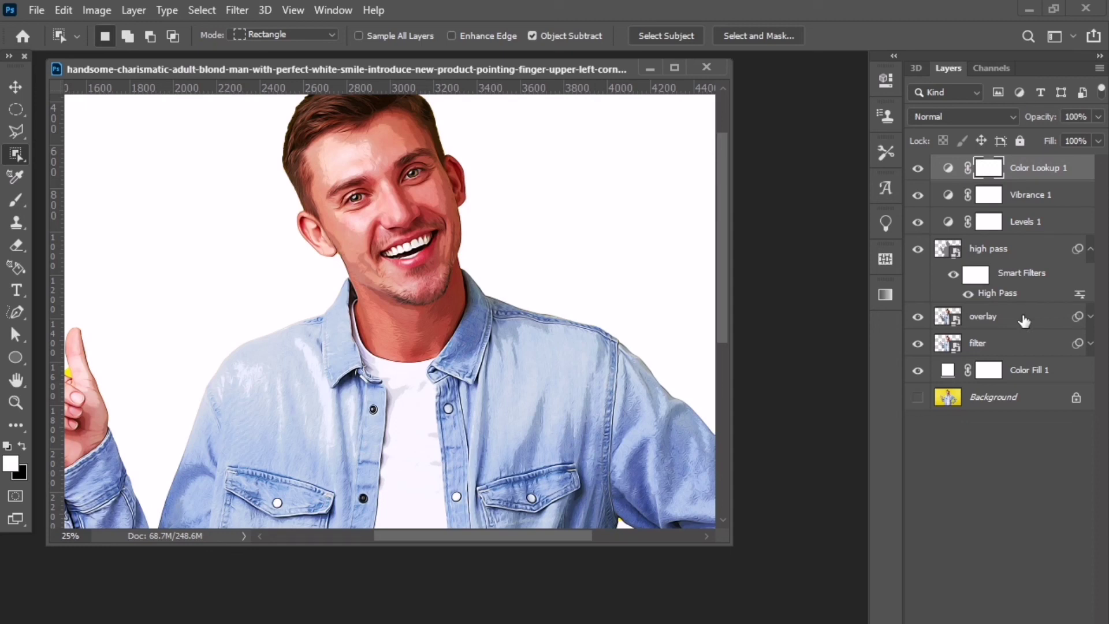
Set the Color Lookup 1 layer opacity to 35%, after trying 30% and 40%
left_click(1074, 117)
type("30")
key("BackSpace")
key("BackSpace")
type("40")
key("BackSpace")
key("BackSpace")
type("35")
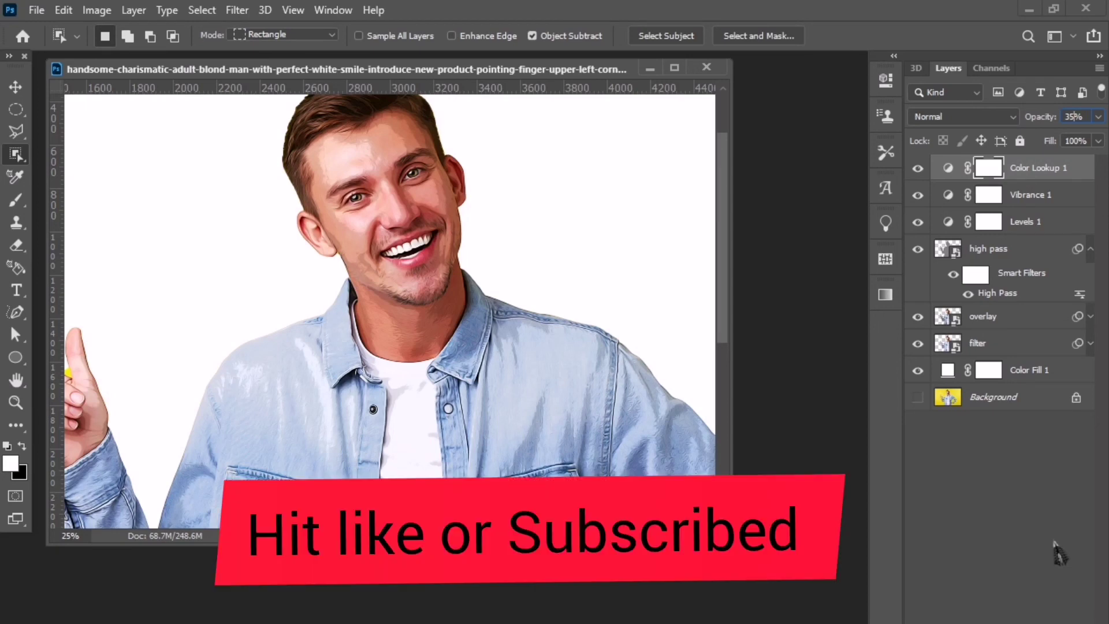
Collapse the high pass layer's Smart Filters list in the Layers panel
left_click(1090, 248)
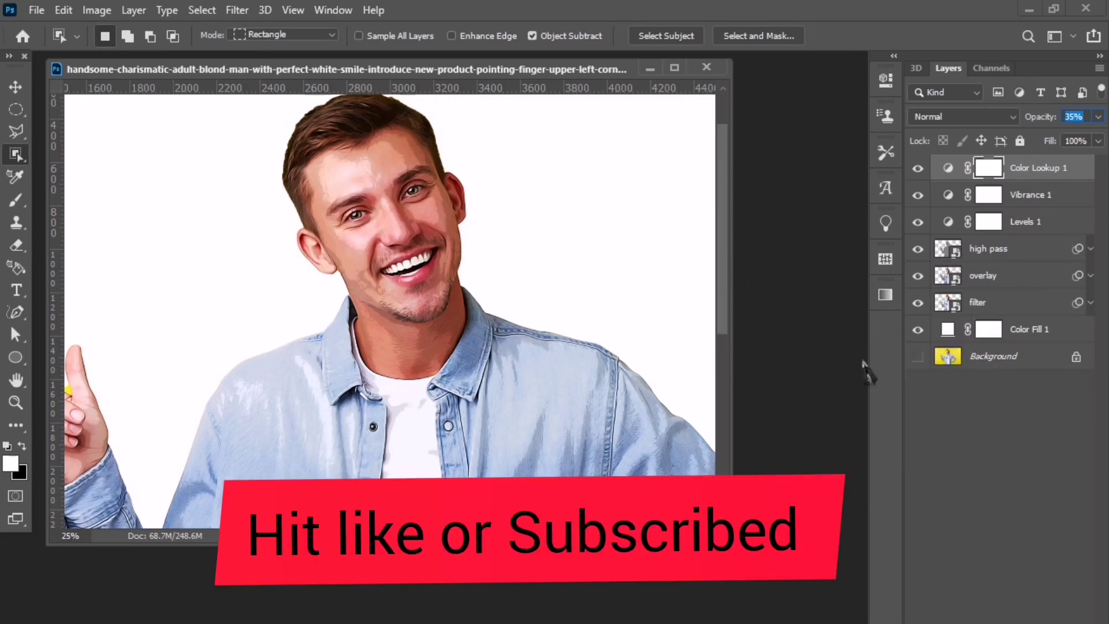